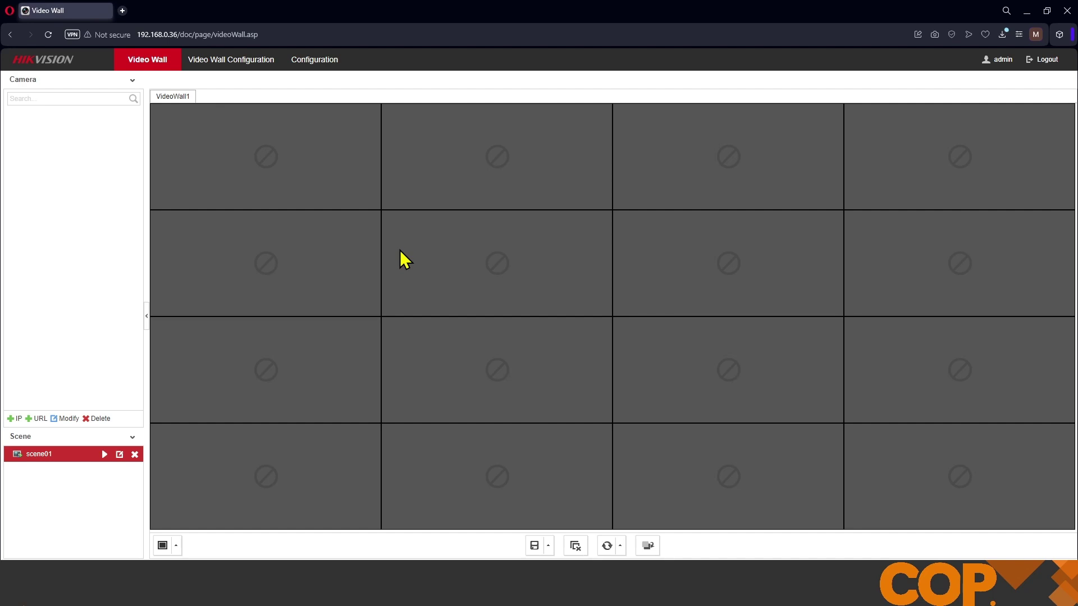
Step: Give VideoWall1 a 1×2 layout, binding HDMI1 to the left window and BNC1 to the right
click(247, 61)
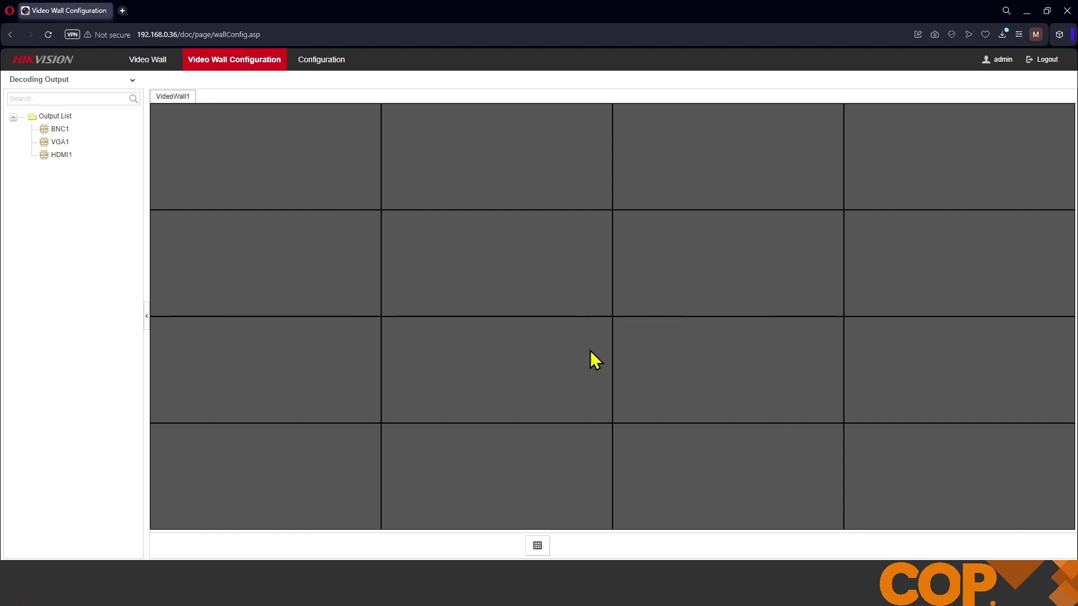
click(537, 546)
drag(539, 247, 422, 251)
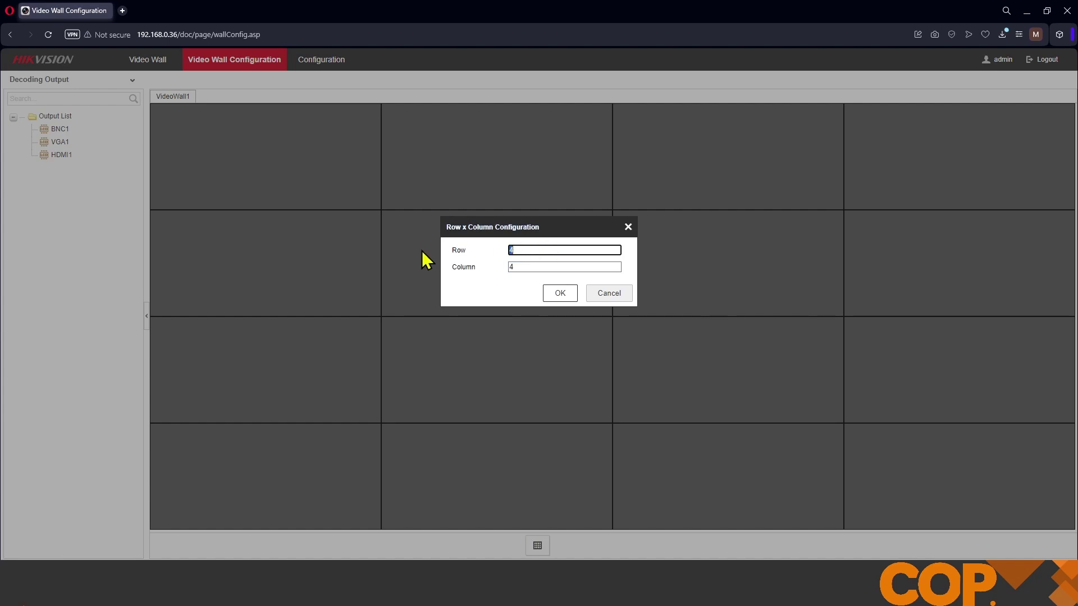
text(1)
key(Tab)
text(2)
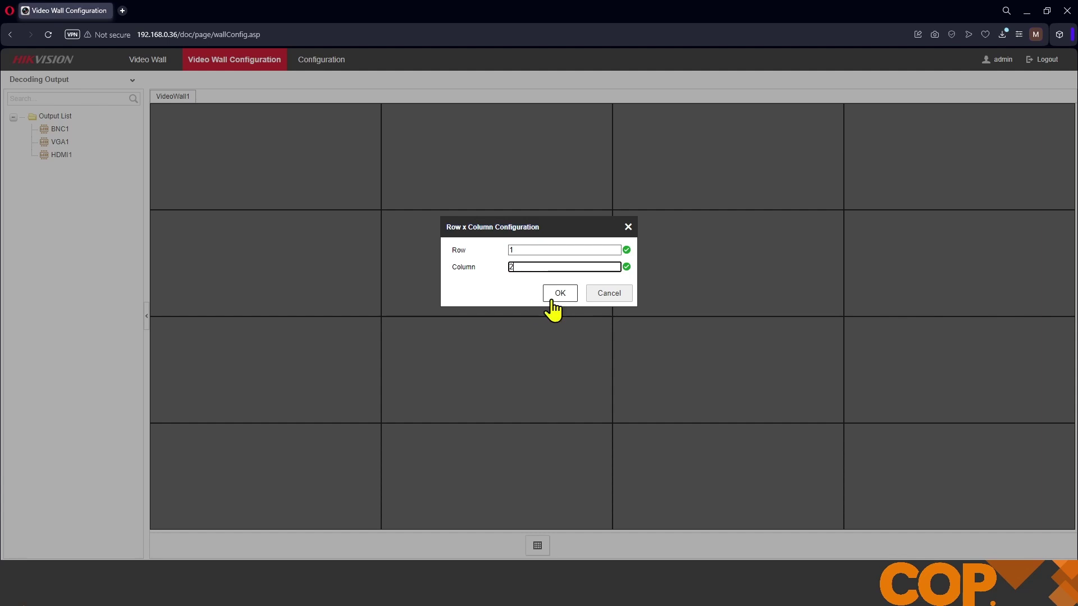
click(559, 294)
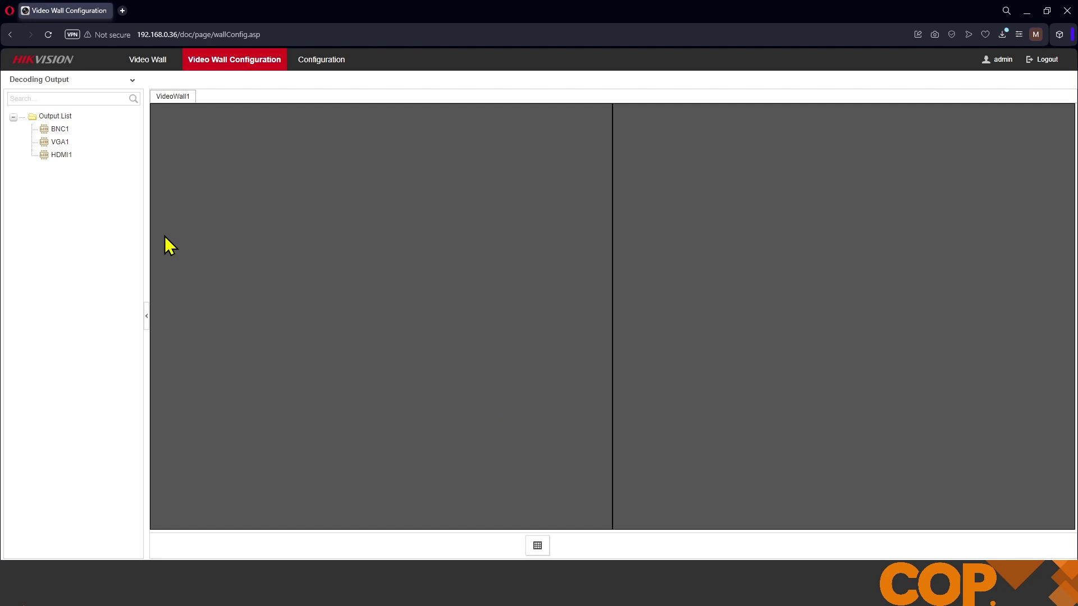
drag(61, 155, 298, 248)
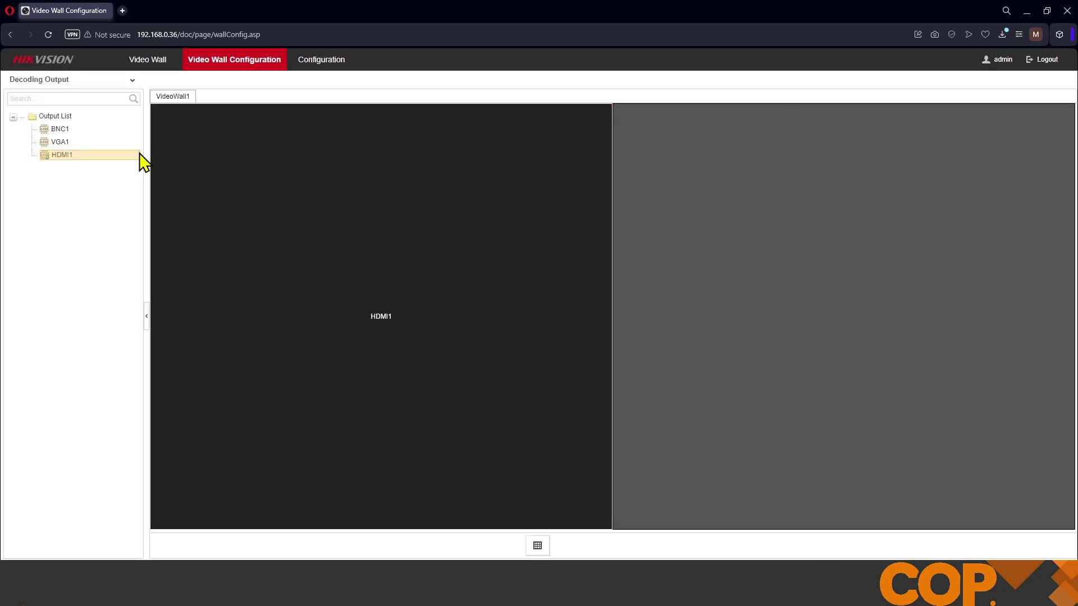
drag(58, 130, 729, 307)
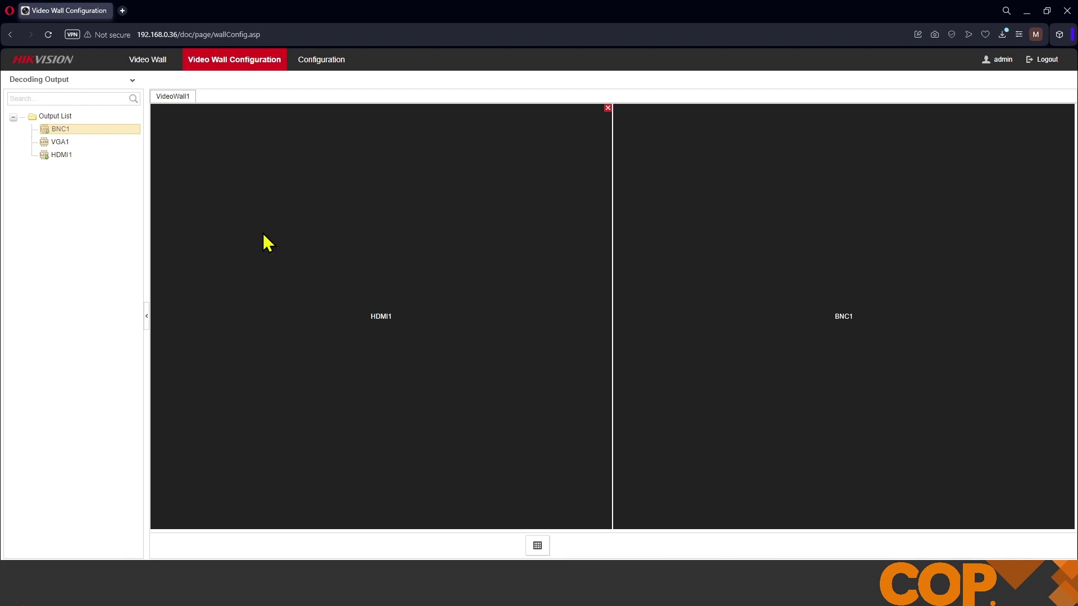
Step: Return to the Video Wall page to view the two-window wall
click(150, 63)
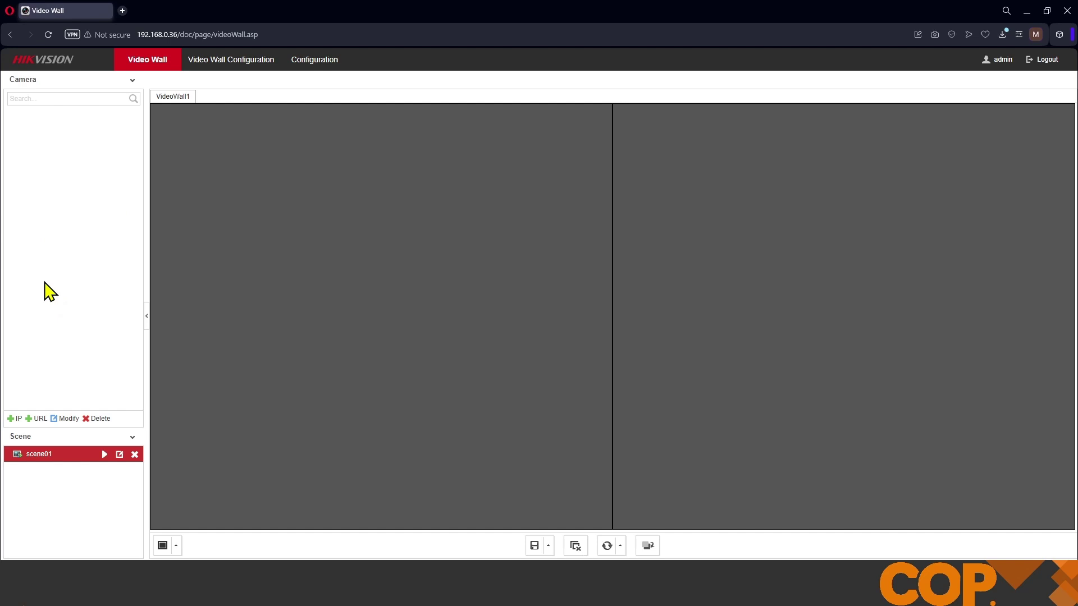
Step: Start a new IP device named Camera1 at 192.168.0.35, port 8000, with the login user name and password
click(15, 431)
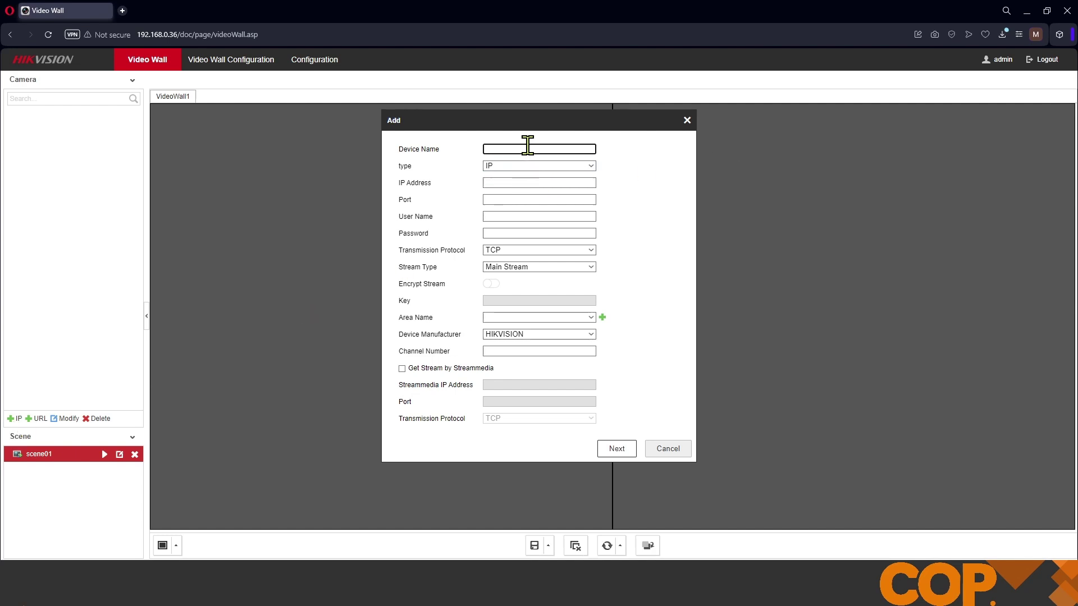
key(Tab)
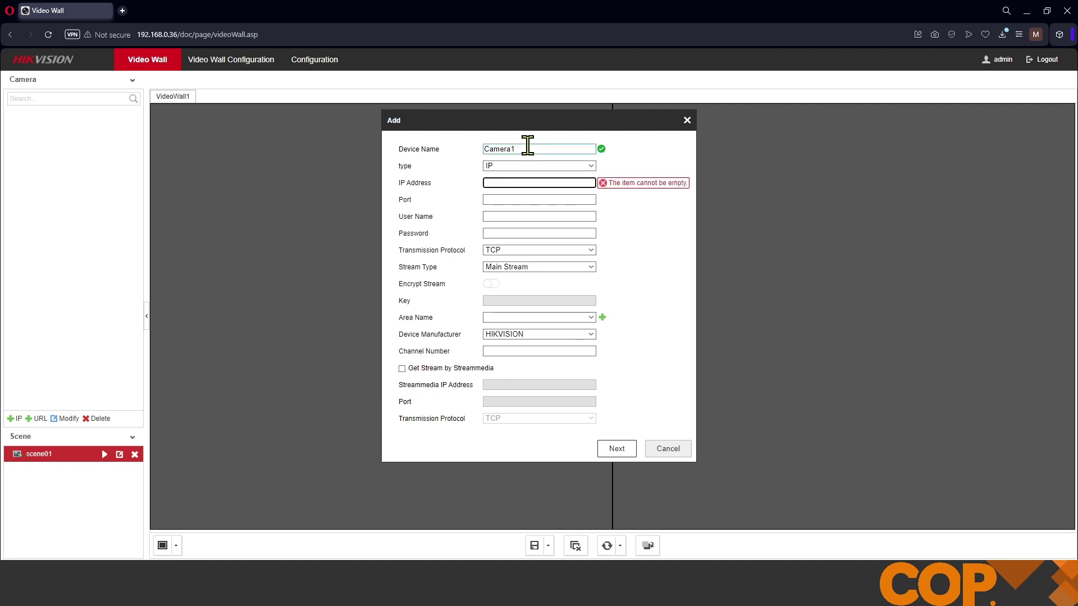
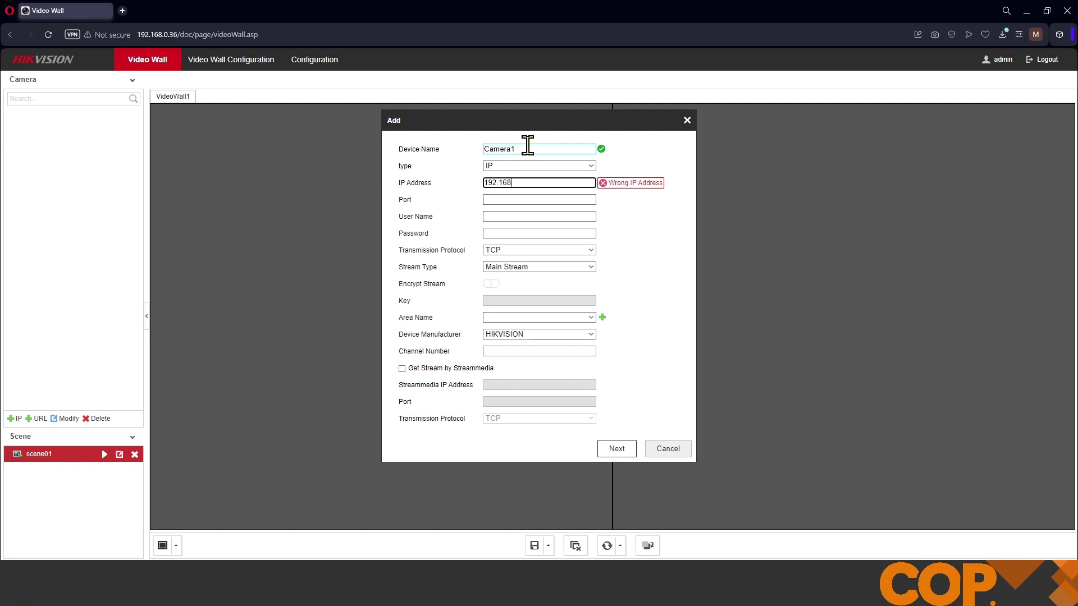
key(Tab)
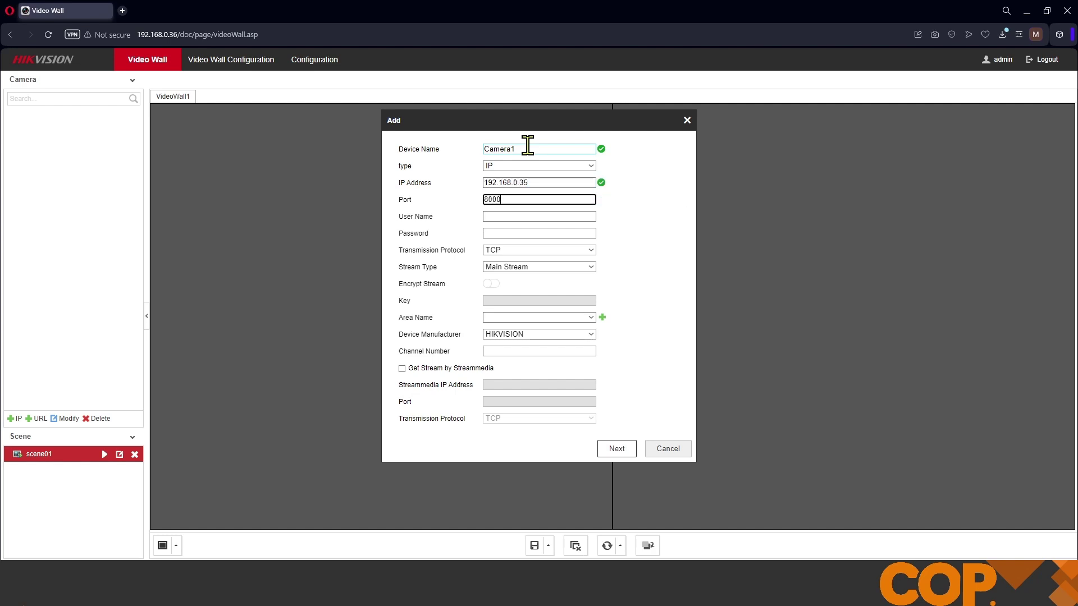
key(Tab)
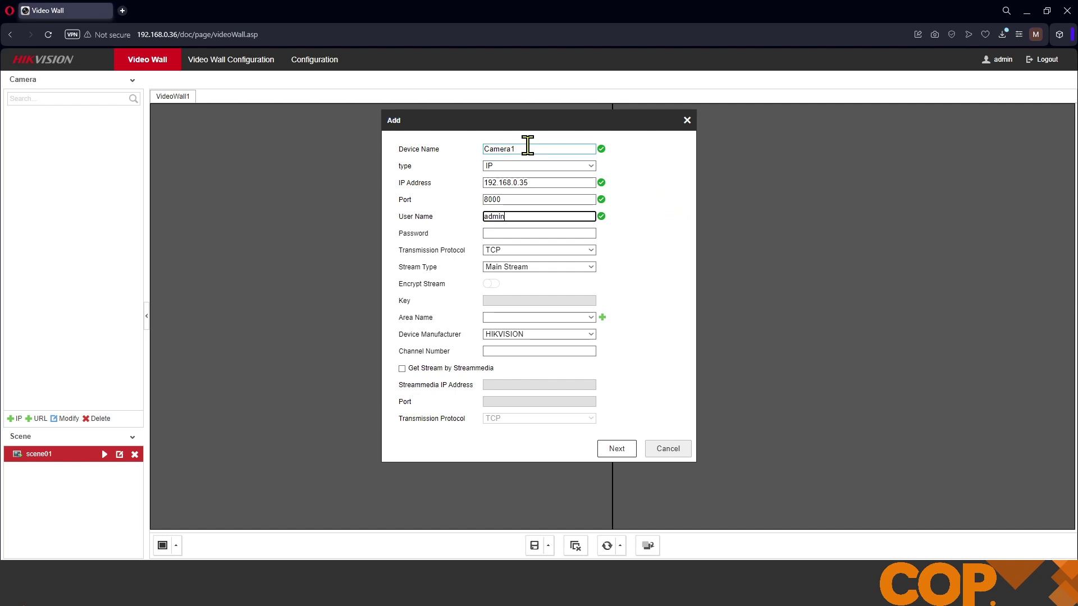
key(Tab)
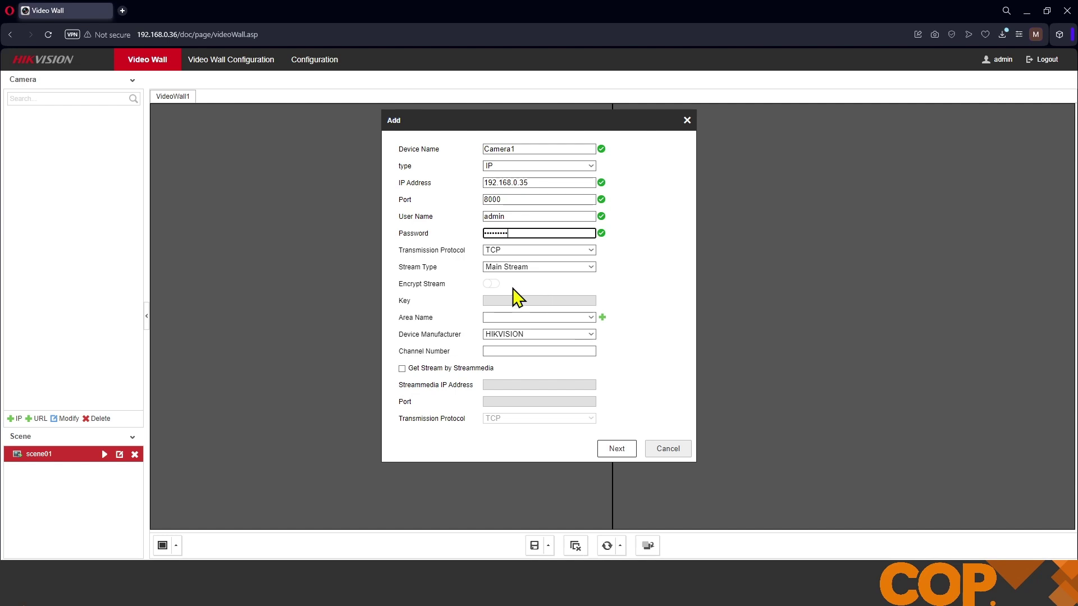
Step: Leave Encrypt Stream off and open the Area Name list
click(490, 284)
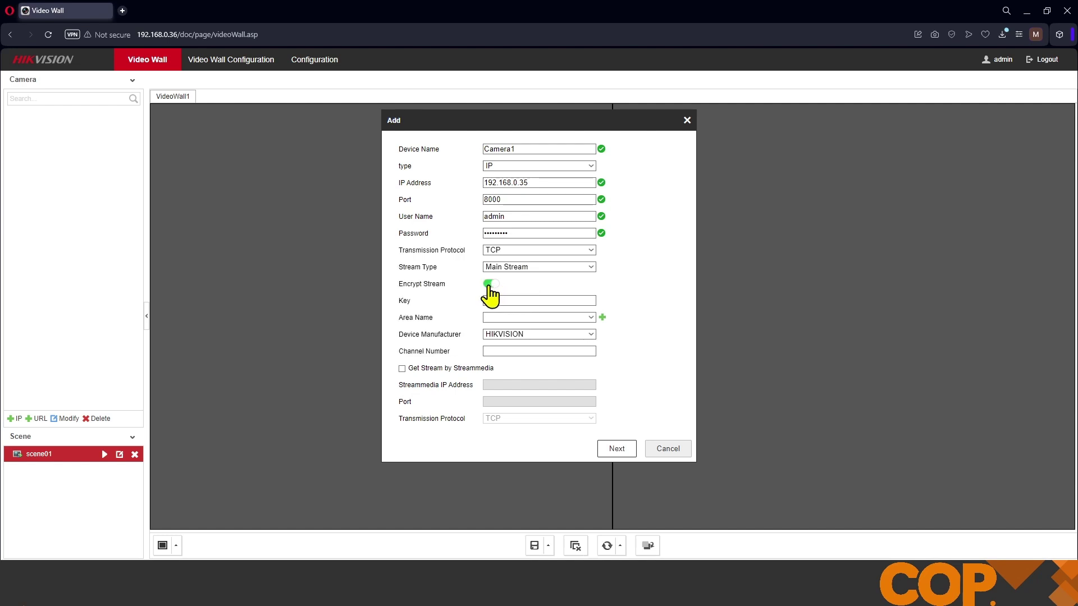
click(515, 296)
click(495, 285)
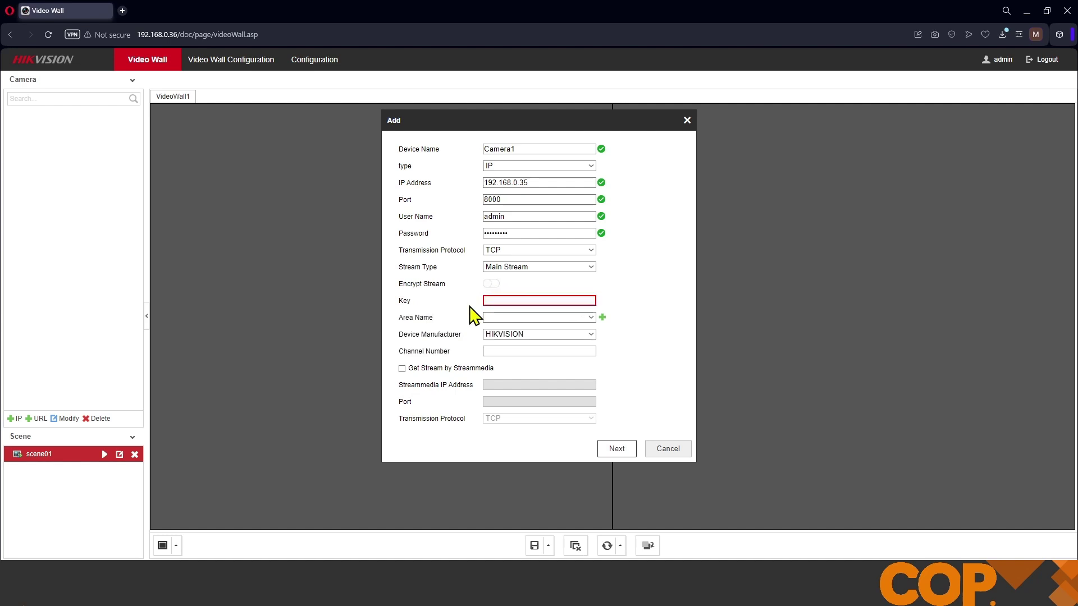
click(533, 317)
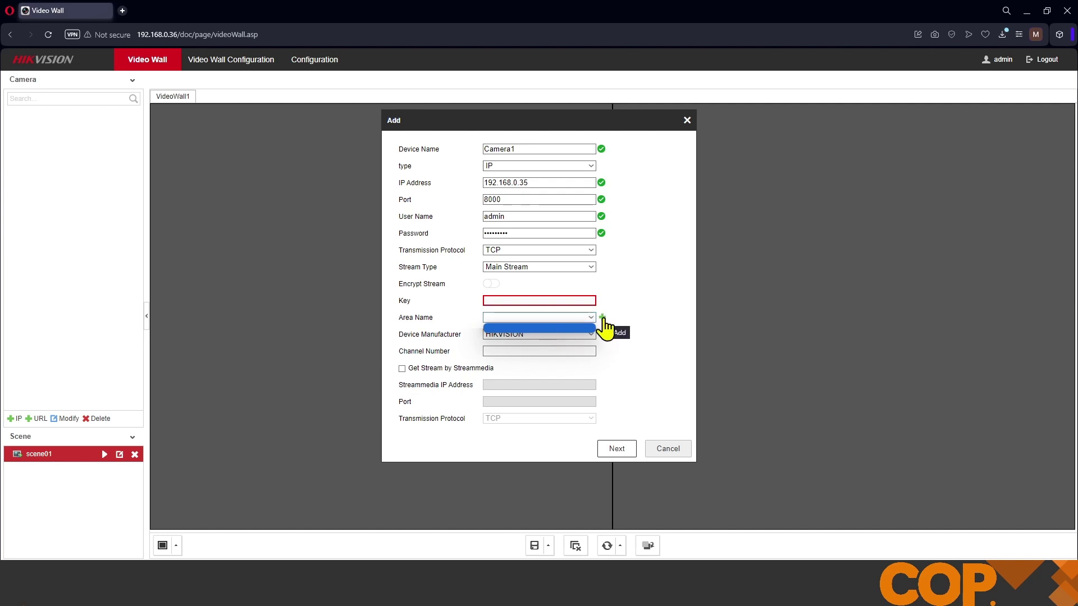
Step: Create and save a new area named 'Camera Group' for the camera
click(602, 318)
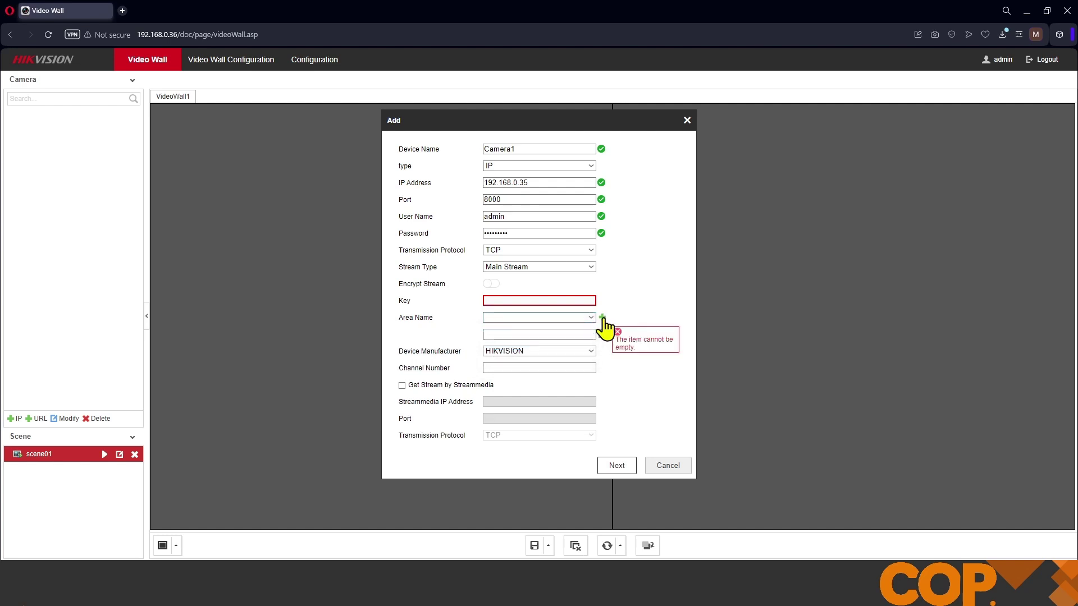
click(566, 332)
text(Came)
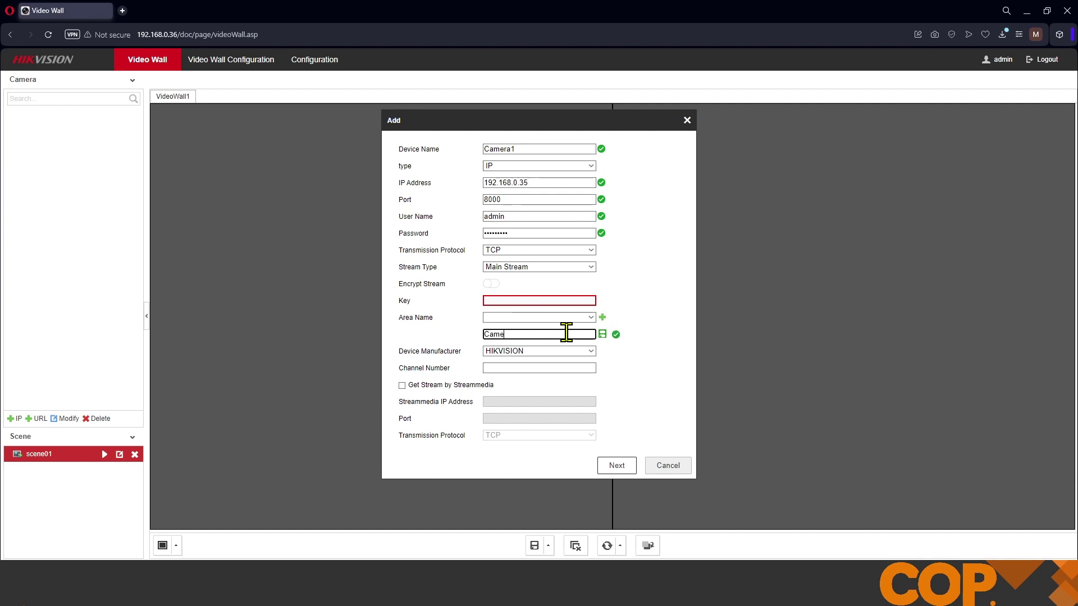
text(ra Group)
click(603, 335)
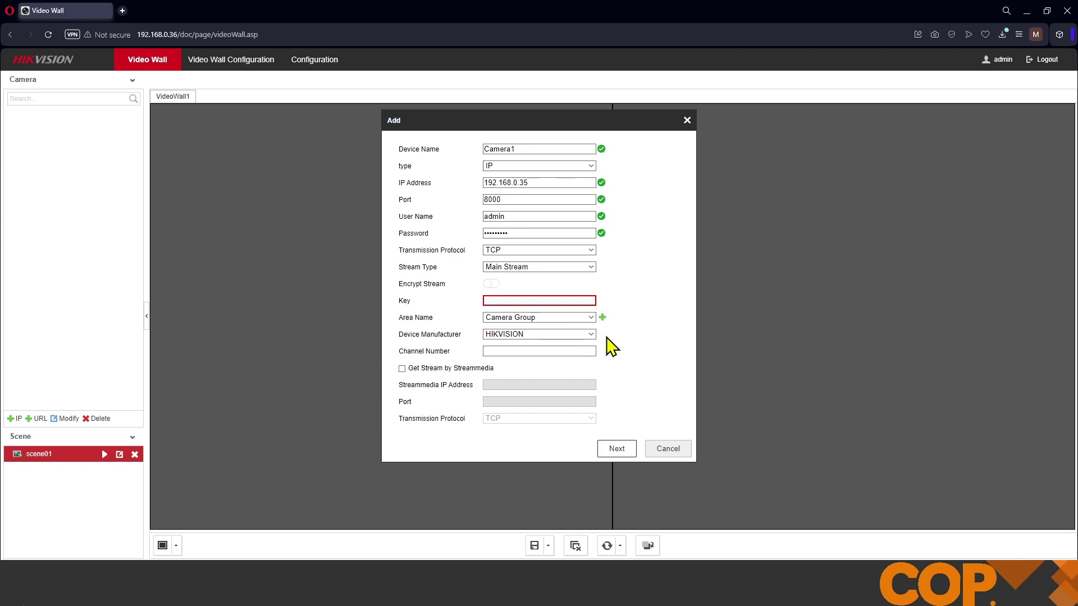
Step: Set channel number 1, select Channel1 and confirm adding Camera1
click(516, 348)
click(516, 349)
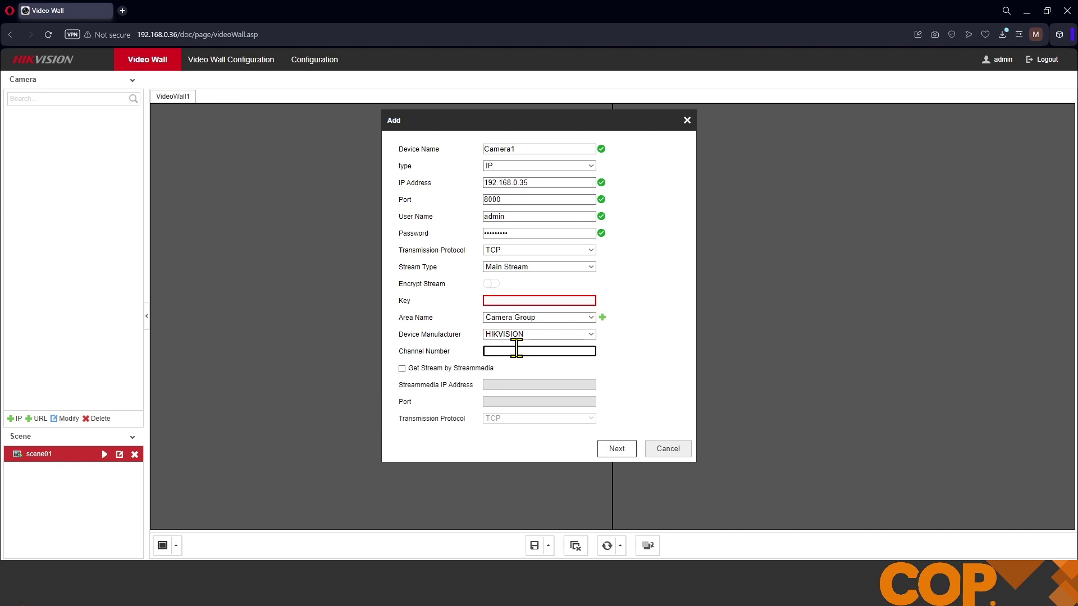
text(1)
click(617, 452)
click(402, 337)
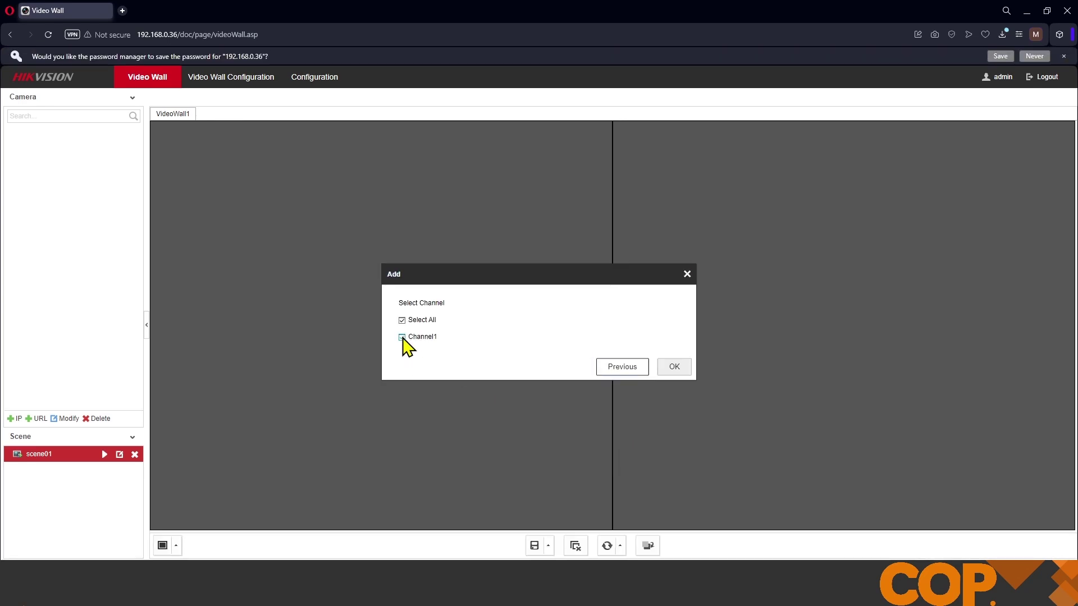
click(673, 365)
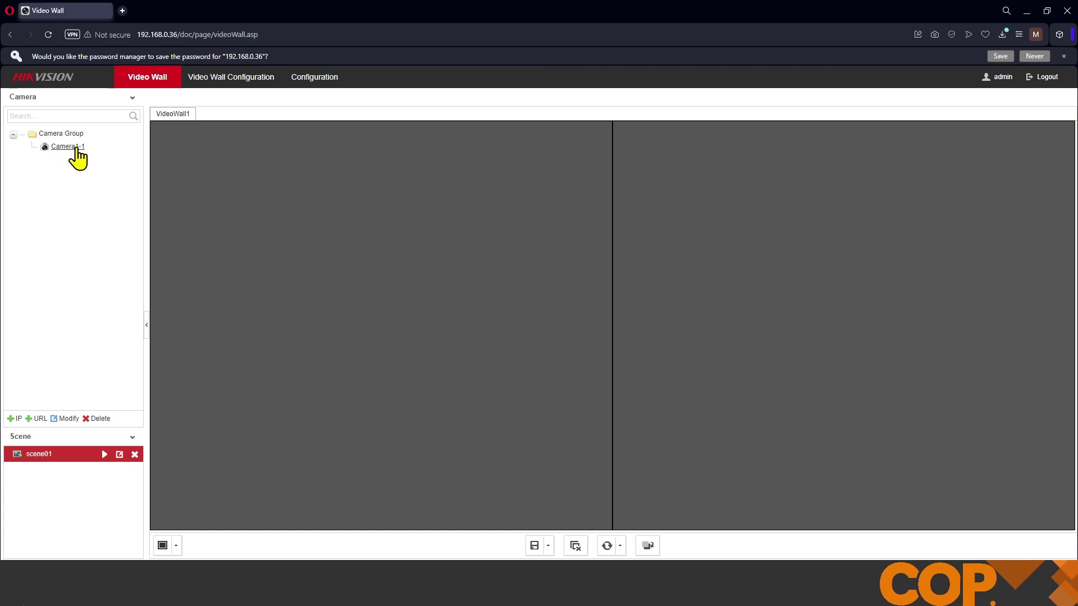
Step: Enter a new IP device Camera2 at 192.168.0.24, port 8000, with the login user name and password
click(12, 419)
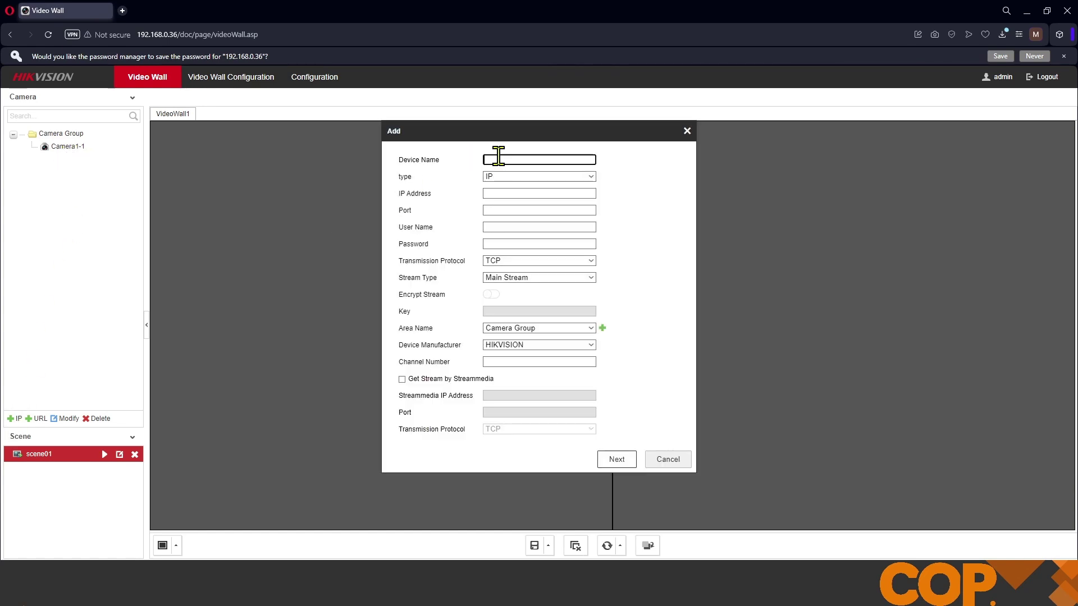
text(Camera2)
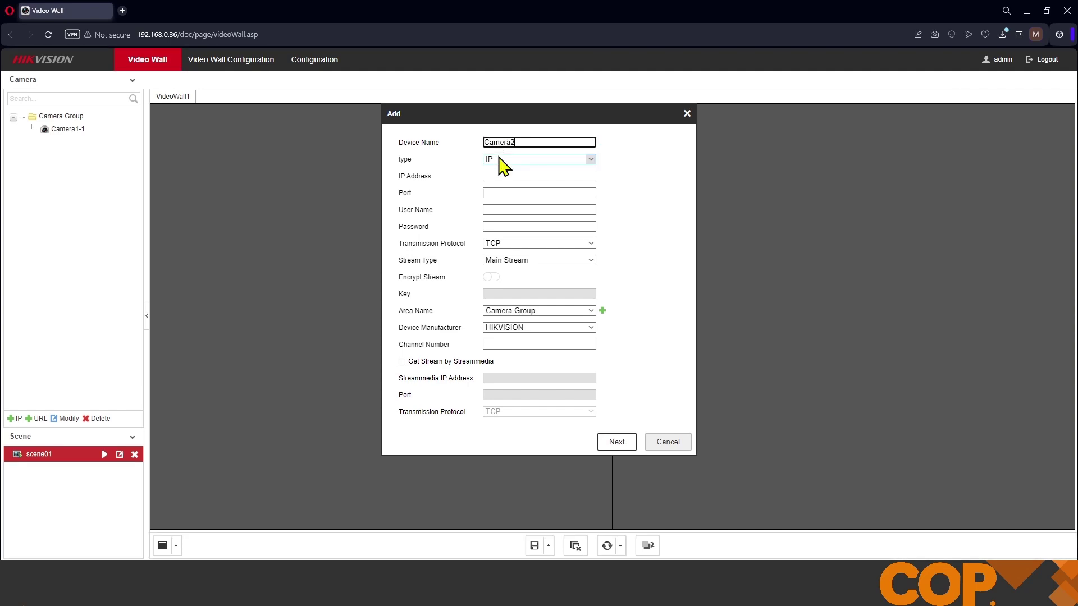
key(Tab)
key(Tab)
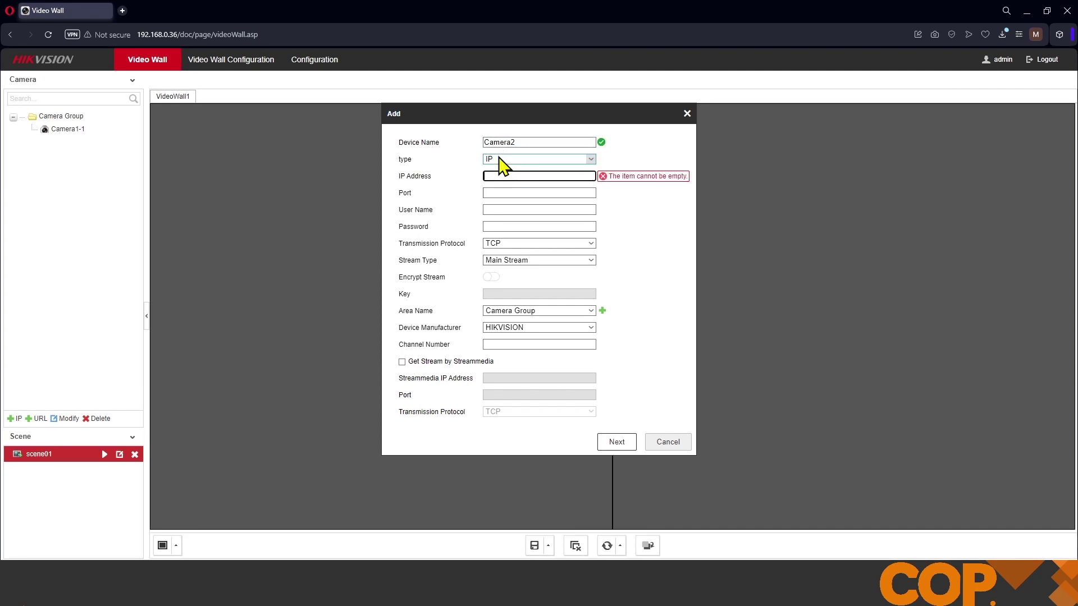
text(192.168.0.24)
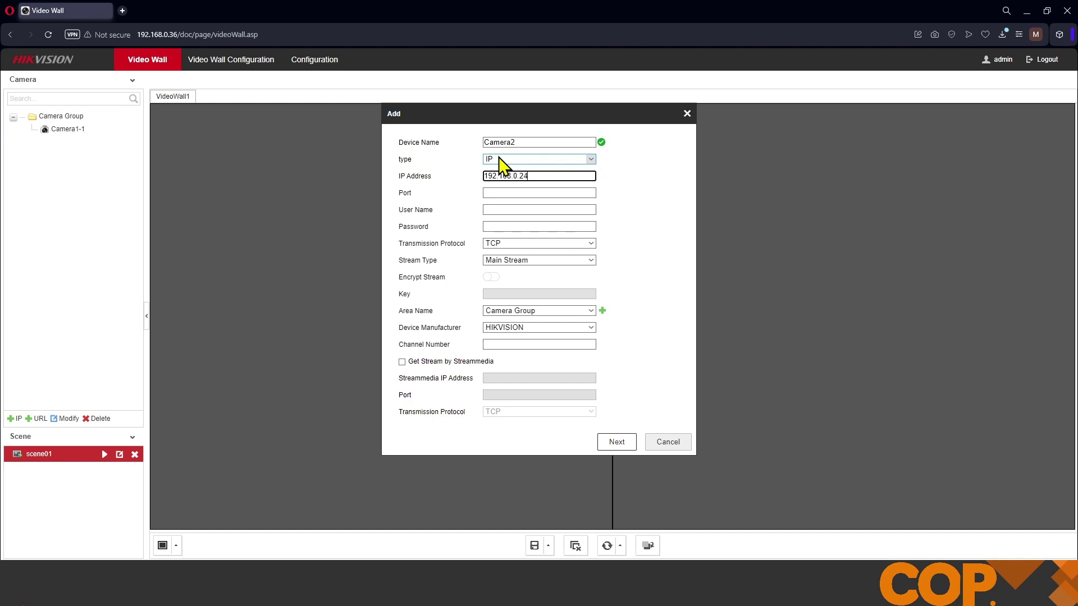
key(Tab)
text(8000)
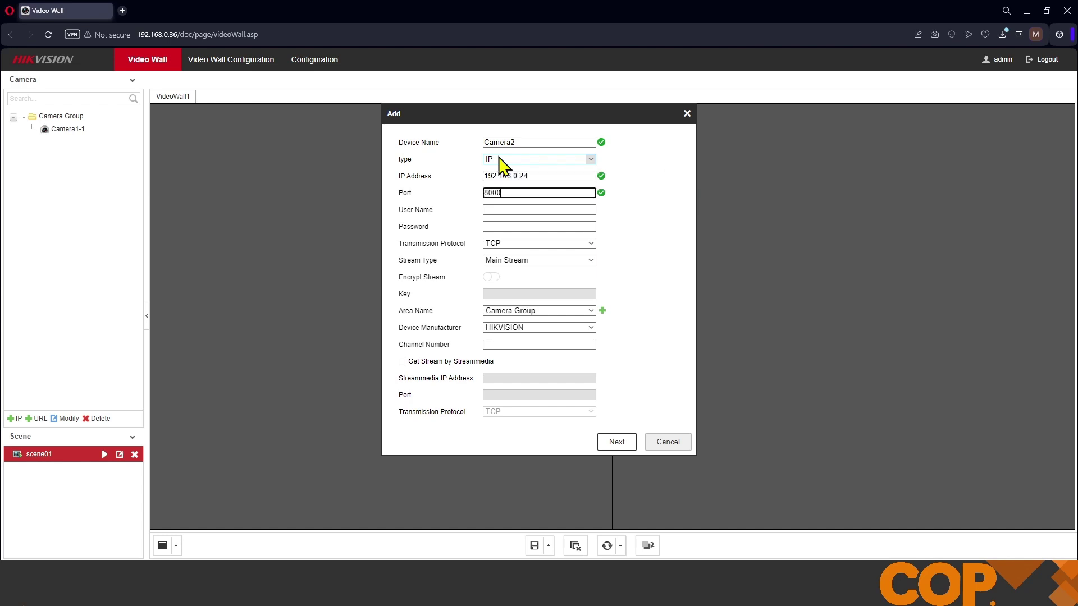
key(Tab)
text(admin)
key(Tab)
text(******)
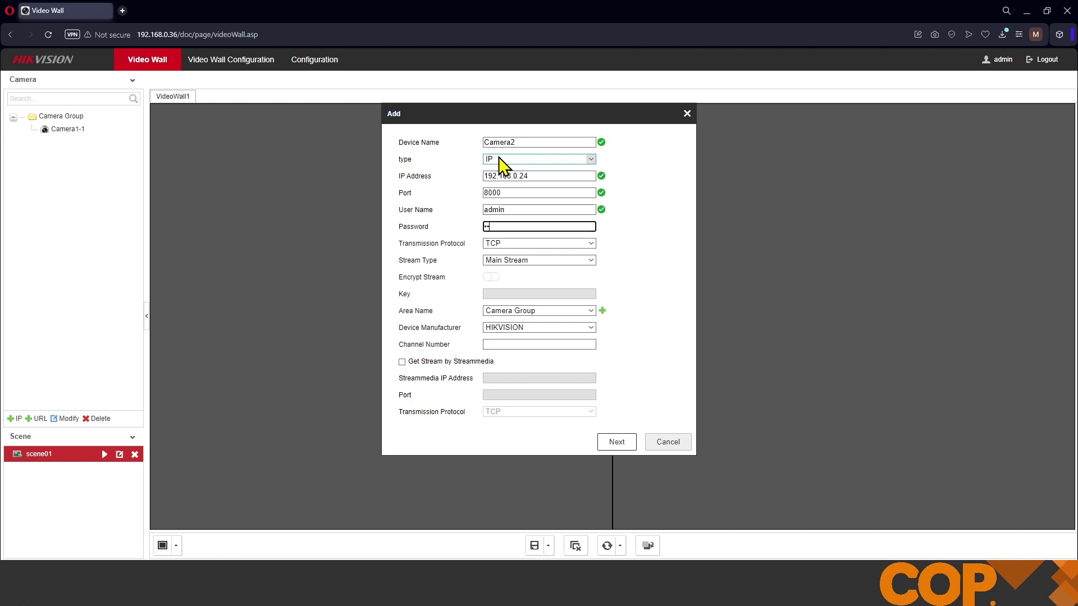
text(**)
key(Tab)
key(Tab)
key(Tab)
key(Tab)
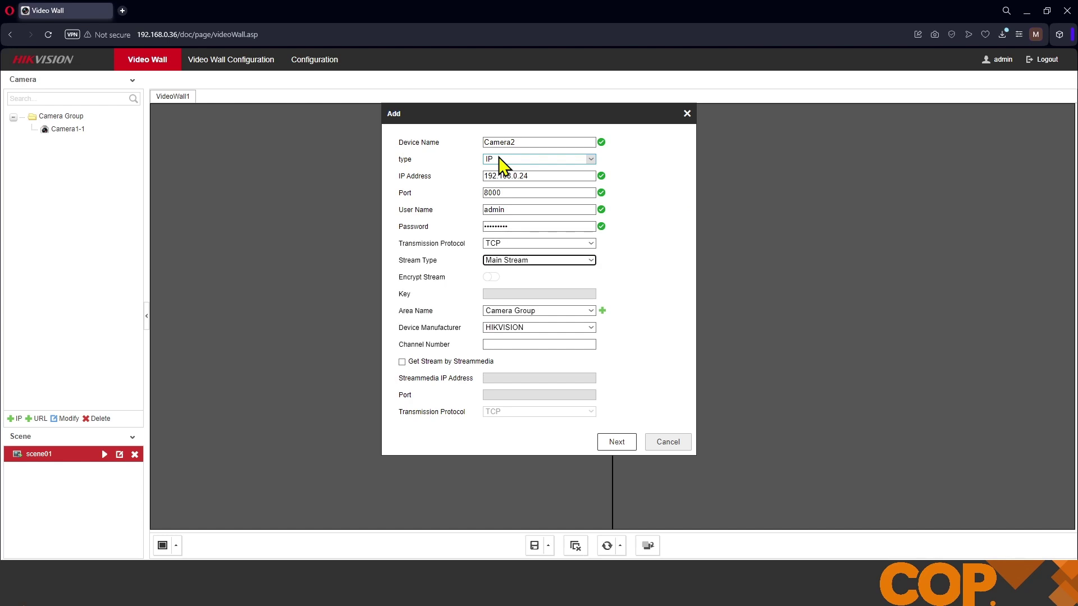
Step: Set channel number 1 for Camera2 and confirm adding its channel
click(539, 345)
text(1)
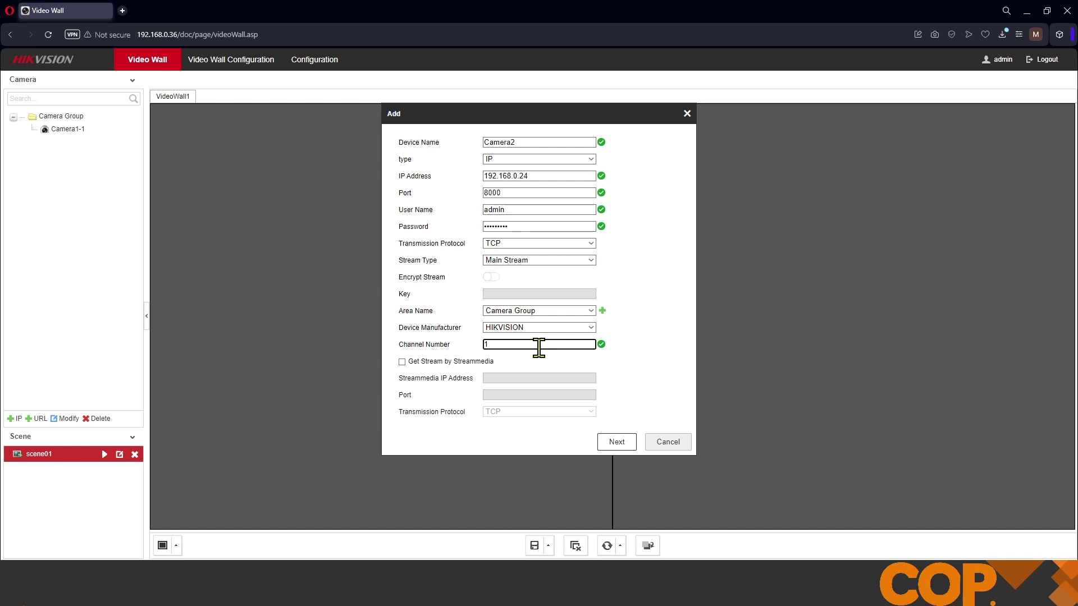
click(608, 444)
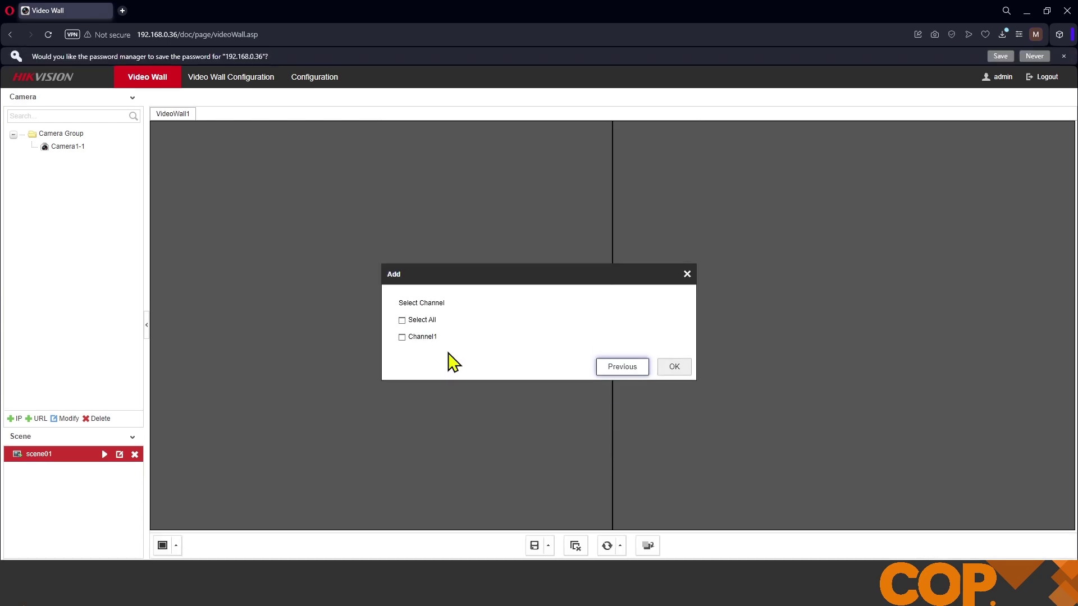
click(674, 368)
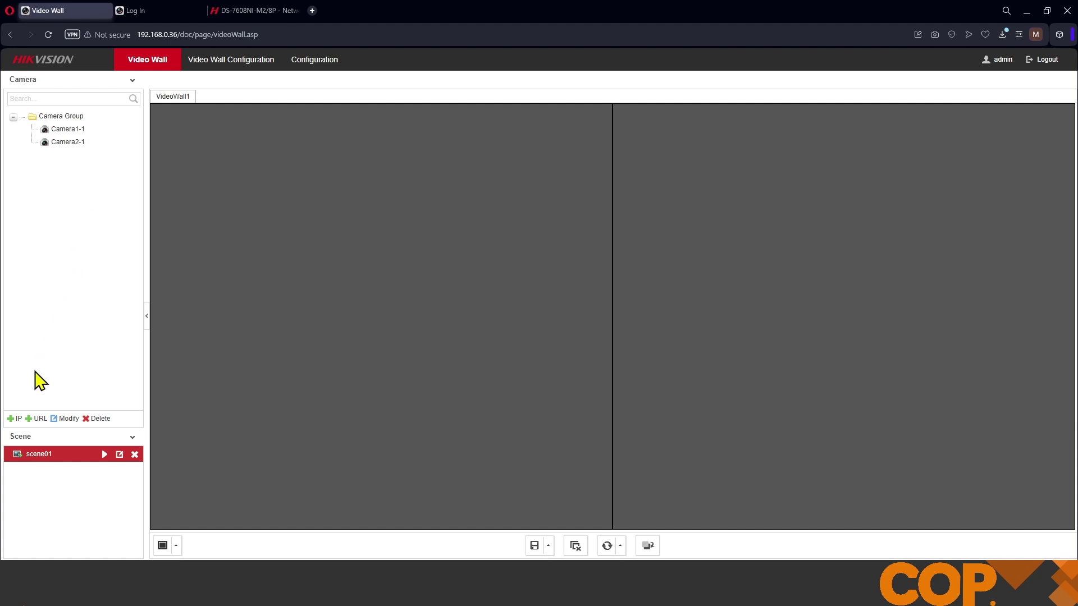
Step: Enter a new IP device NVR at 192.168.0.23, port 8000, with the login user name and password
click(12, 420)
click(521, 149)
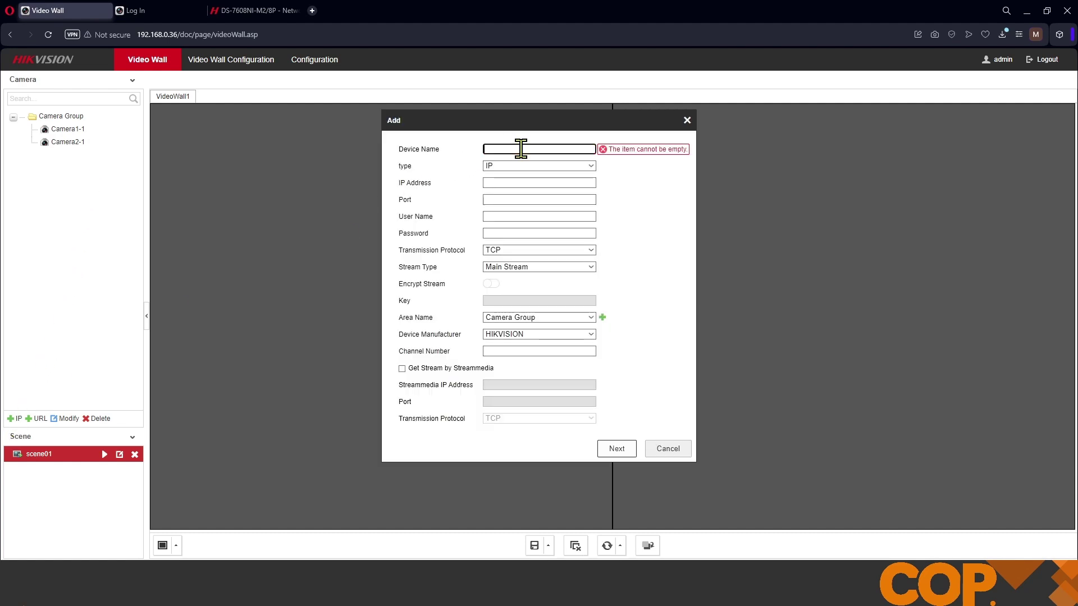
text(NVR)
key(Tab)
key(Tab)
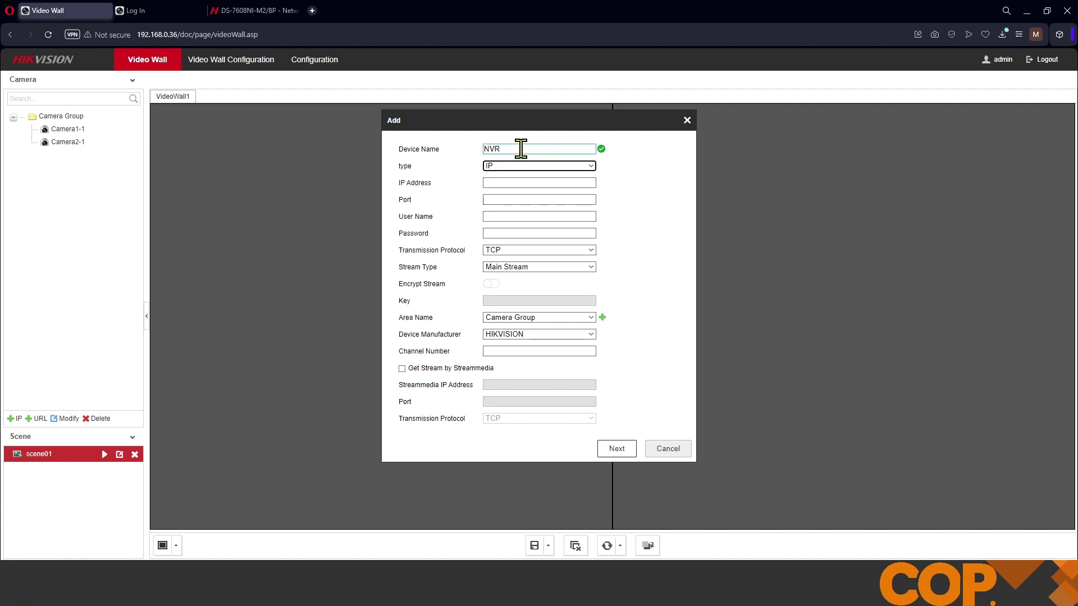
text(192)
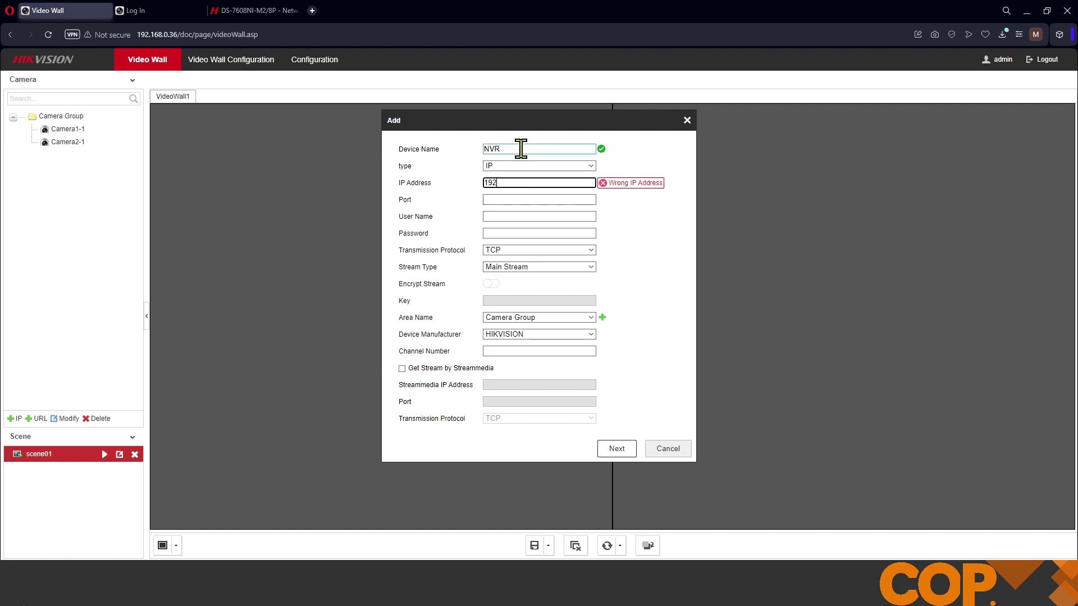
text(.168.0.23)
key(Tab)
text(8000)
key(Tab)
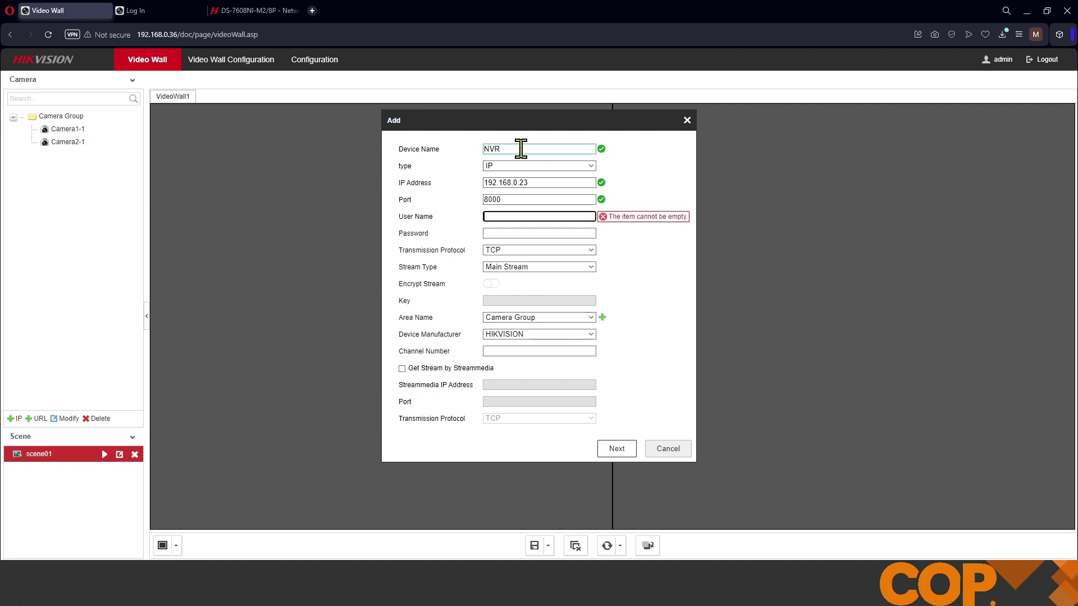
text(admin)
key(Tab)
text(*******)
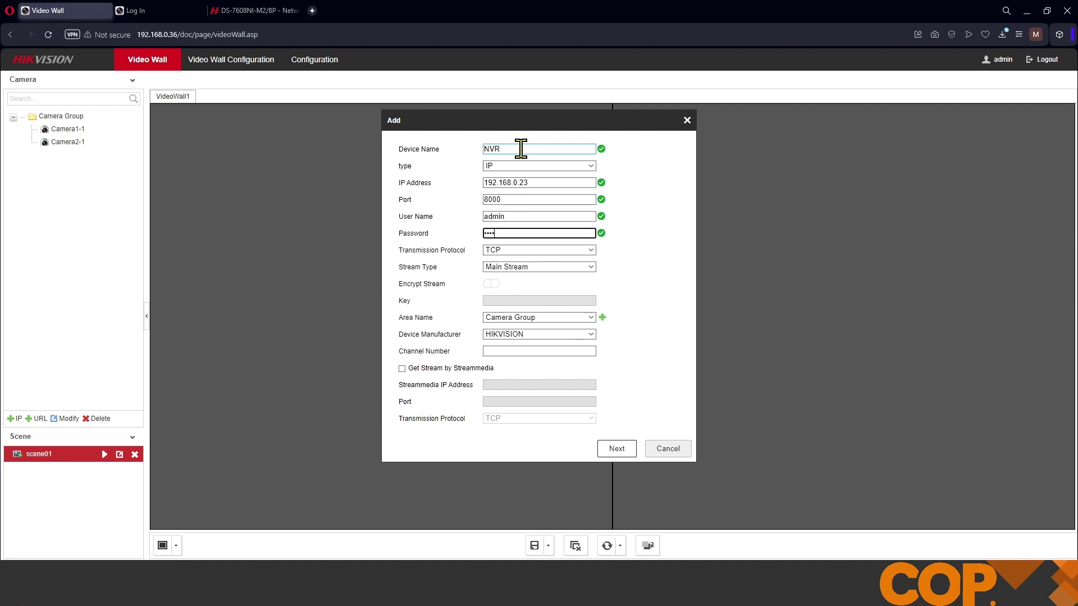
text(**)
Step: Create and save an 'NVR Group' area and set the channel number to 64
click(602, 318)
click(542, 335)
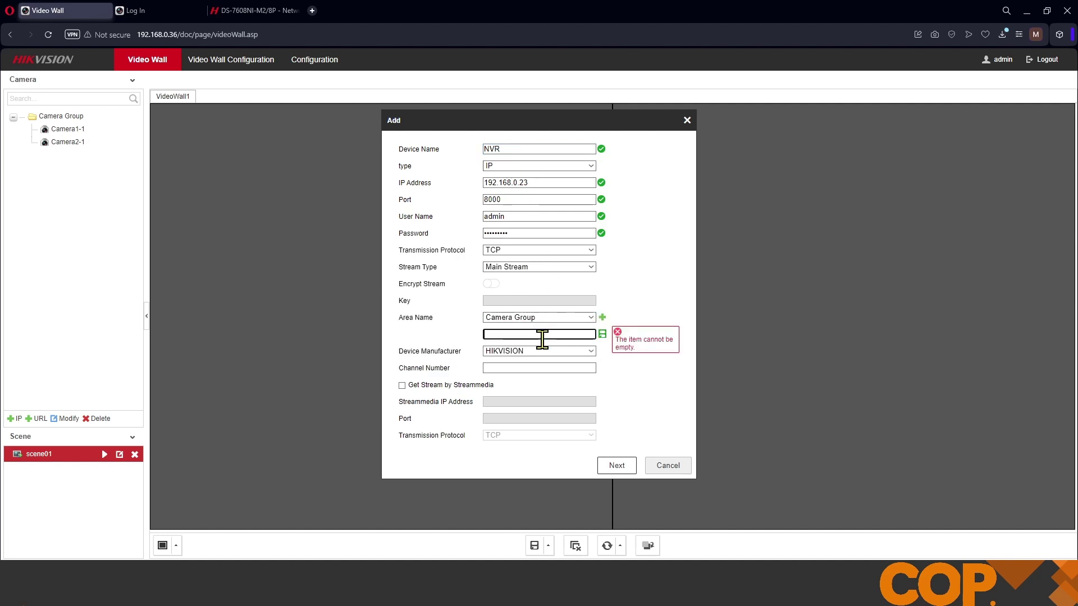
text(NVR G)
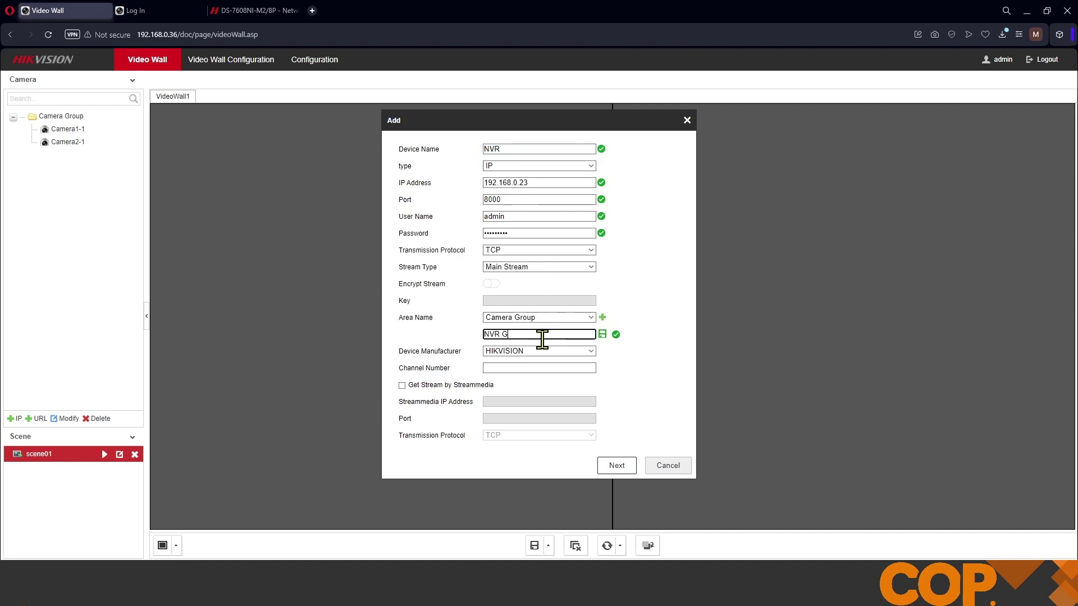
text(roup)
click(603, 334)
click(563, 351)
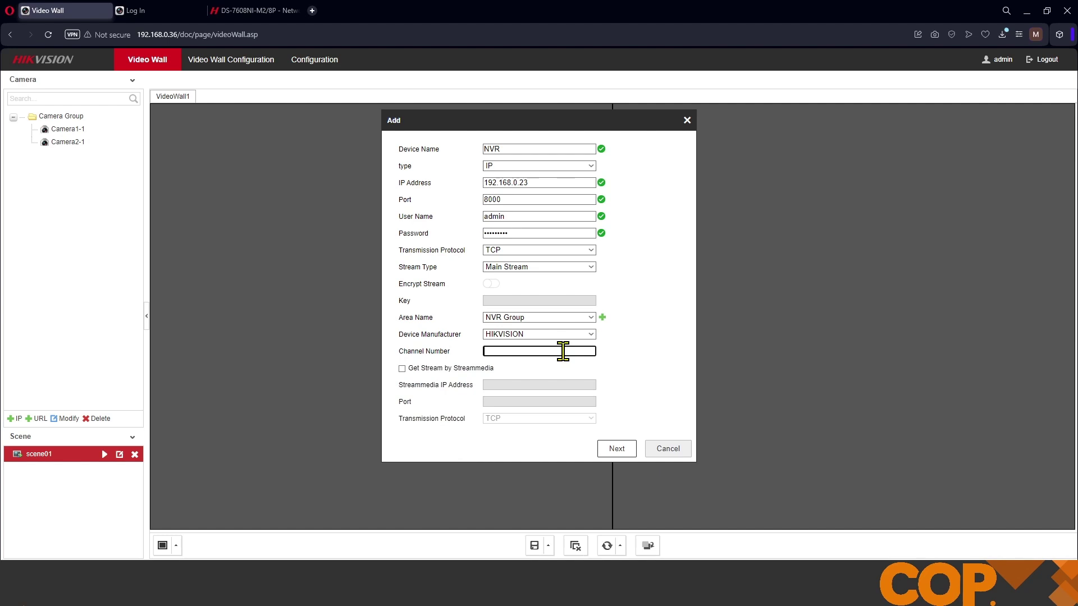
text(64)
Step: Select Channel1, Channel2, Channel33 and Channel34 of the NVR and confirm adding them
click(618, 452)
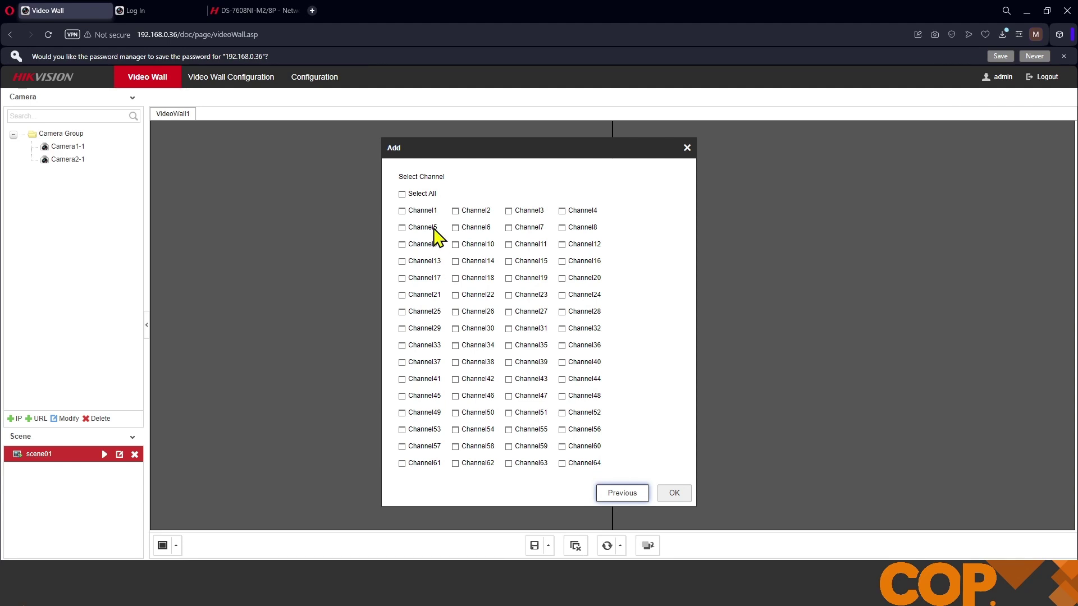
click(402, 211)
click(456, 212)
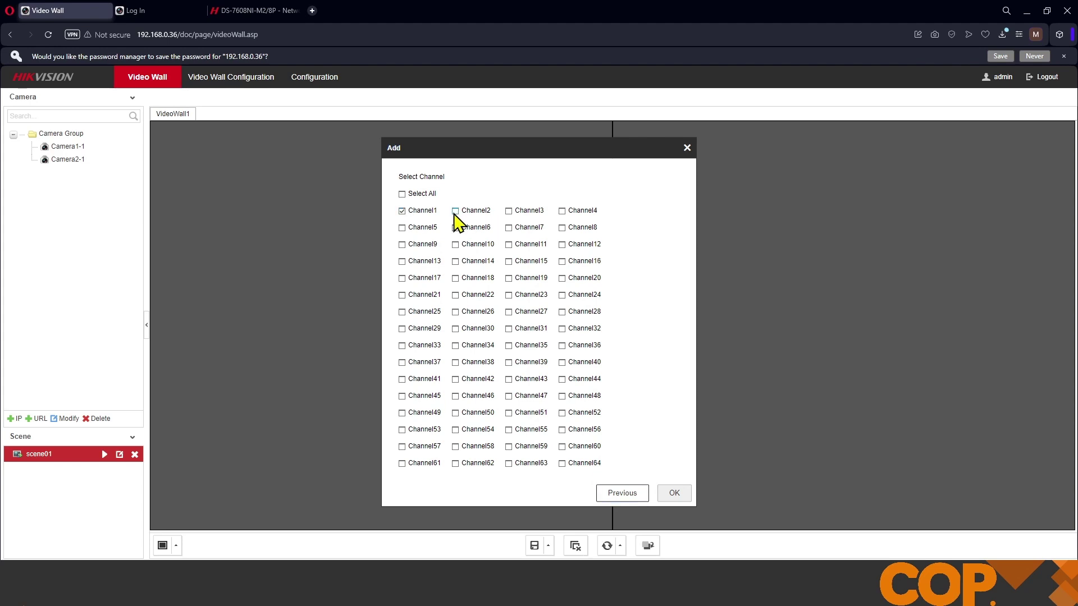
click(402, 347)
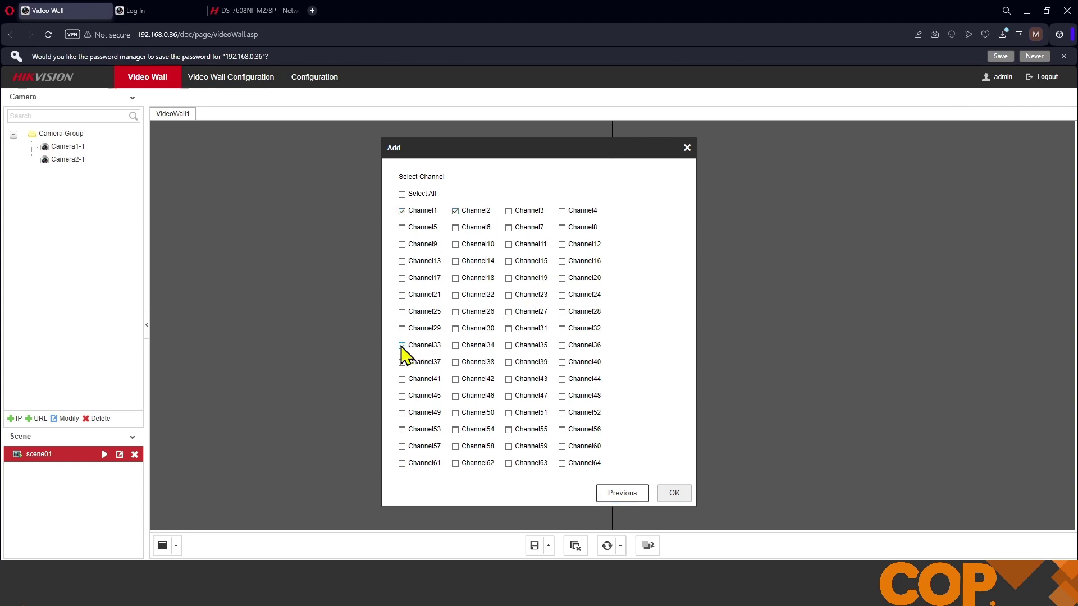
click(456, 347)
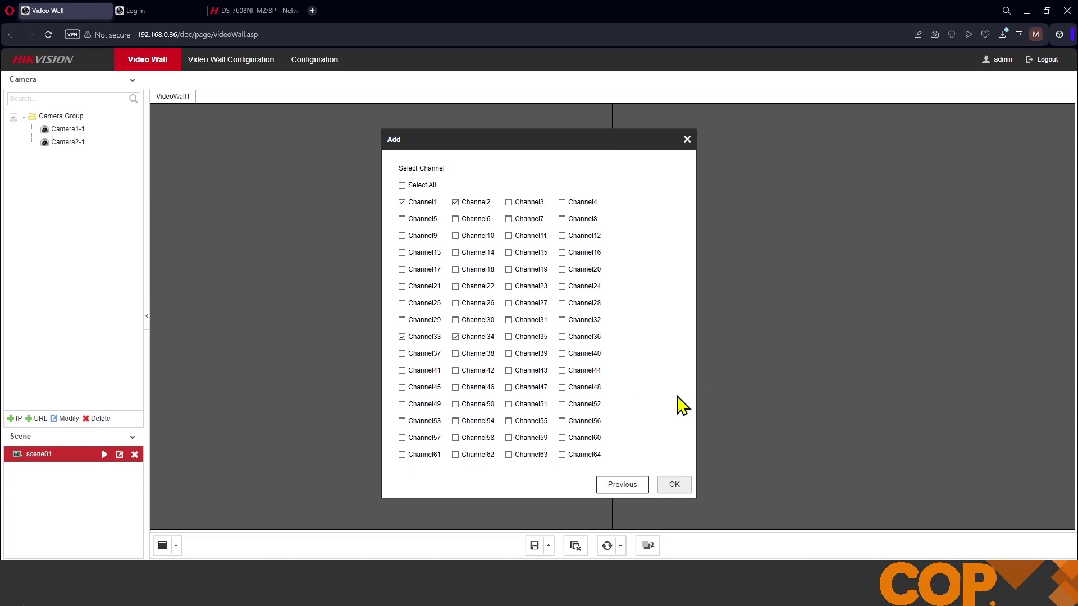
click(677, 484)
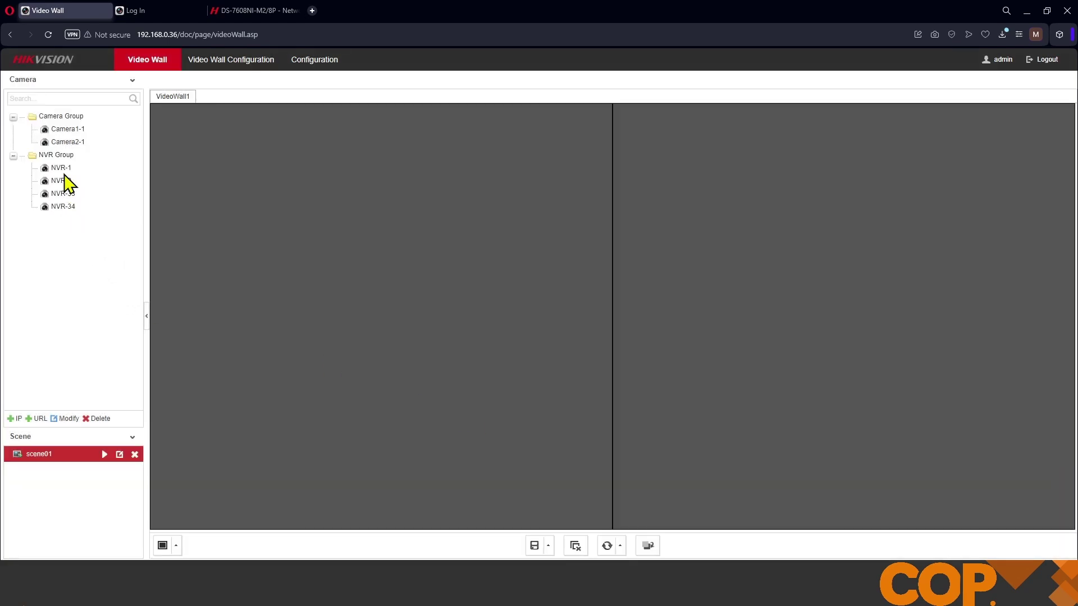
Step: Play NVR-1 on the left monitor, check its decoding status, then clear it
drag(58, 177, 276, 224)
right_click(366, 276)
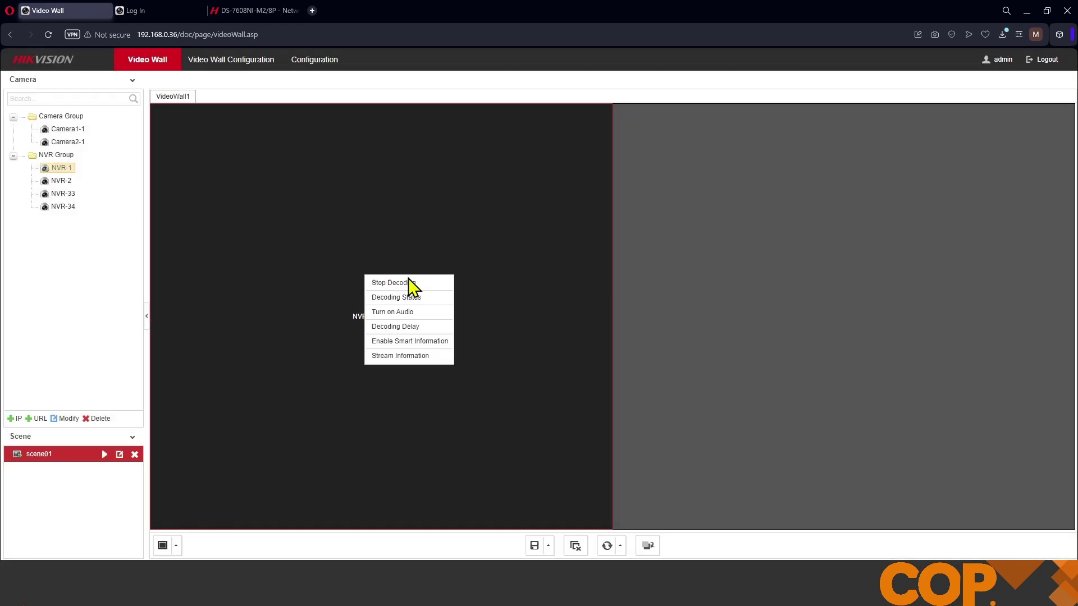
click(434, 299)
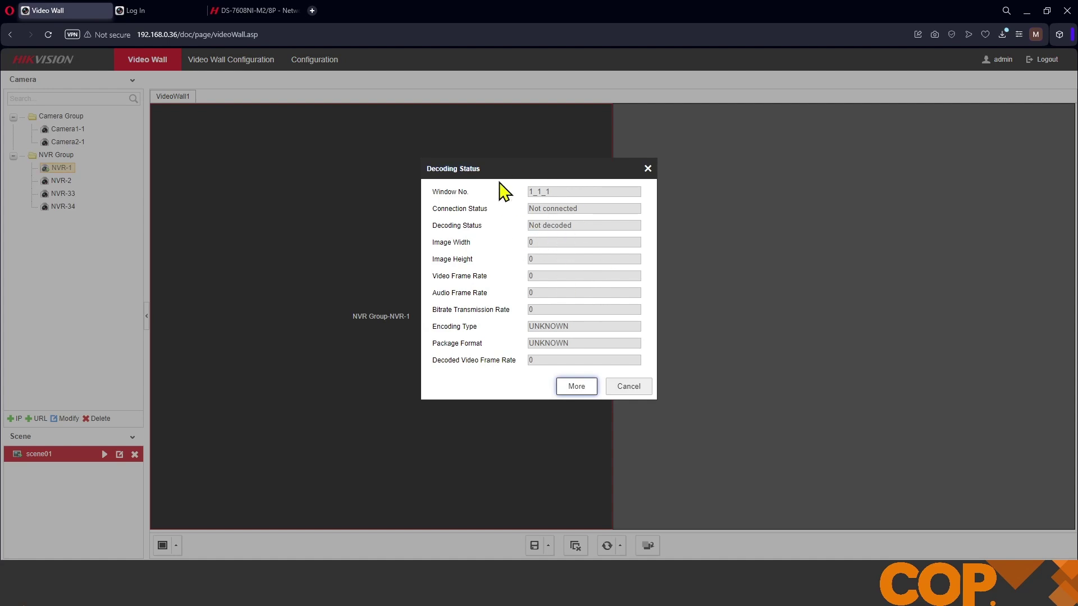
click(630, 388)
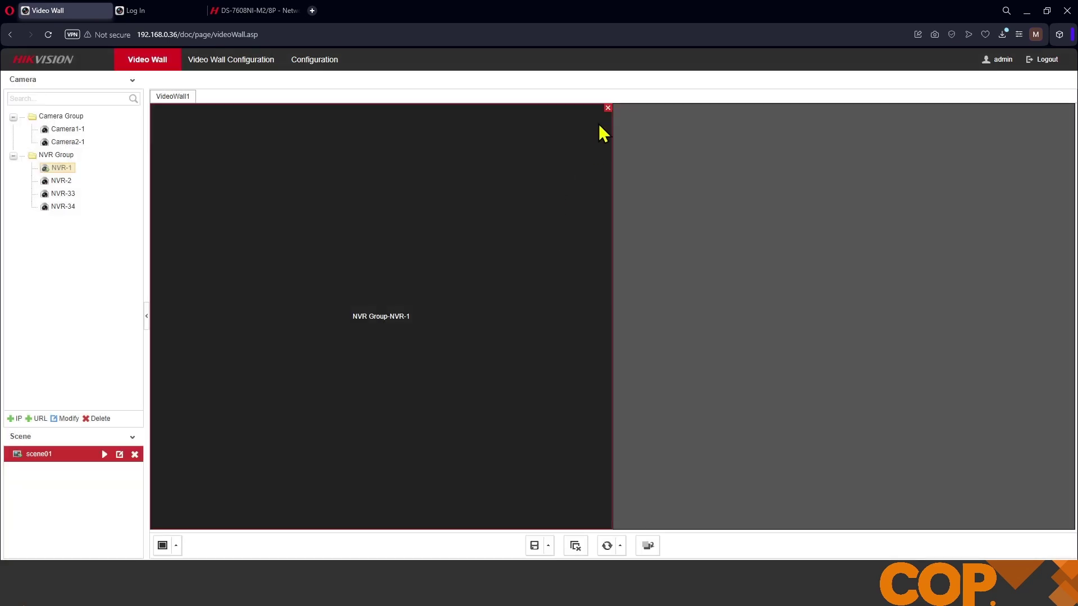
click(607, 108)
Step: Play NVR-33 on the left monitor and view its decoding status
drag(61, 193, 288, 271)
right_click(292, 274)
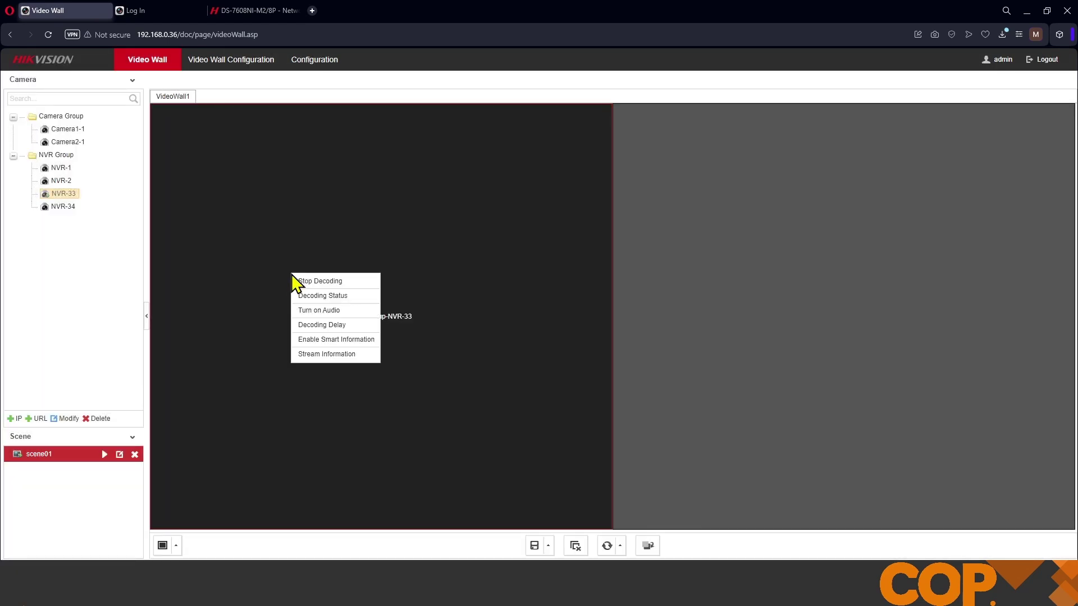
click(349, 296)
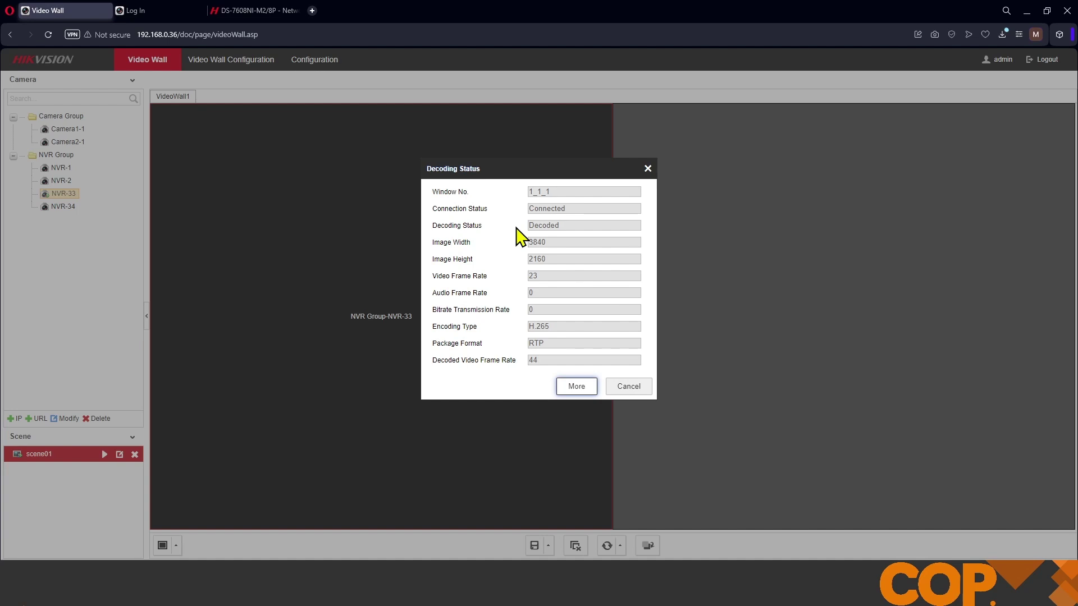
Step: Clear NVR-33 from the wall window and delete NVR-2 and NVR-1 from the NVR Group
click(629, 387)
click(607, 108)
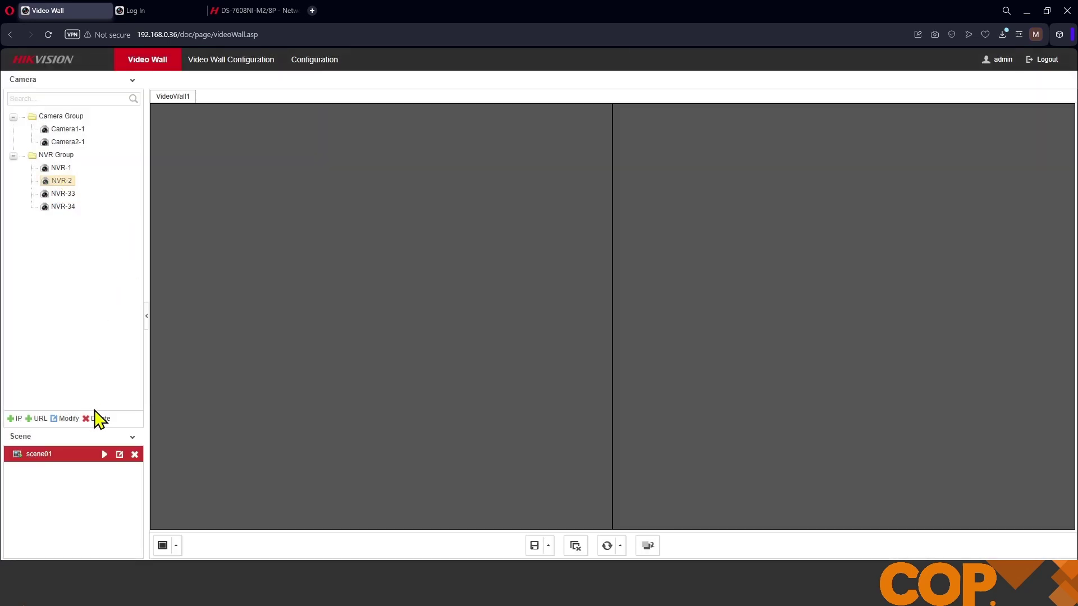
click(95, 418)
click(544, 354)
click(61, 167)
click(99, 419)
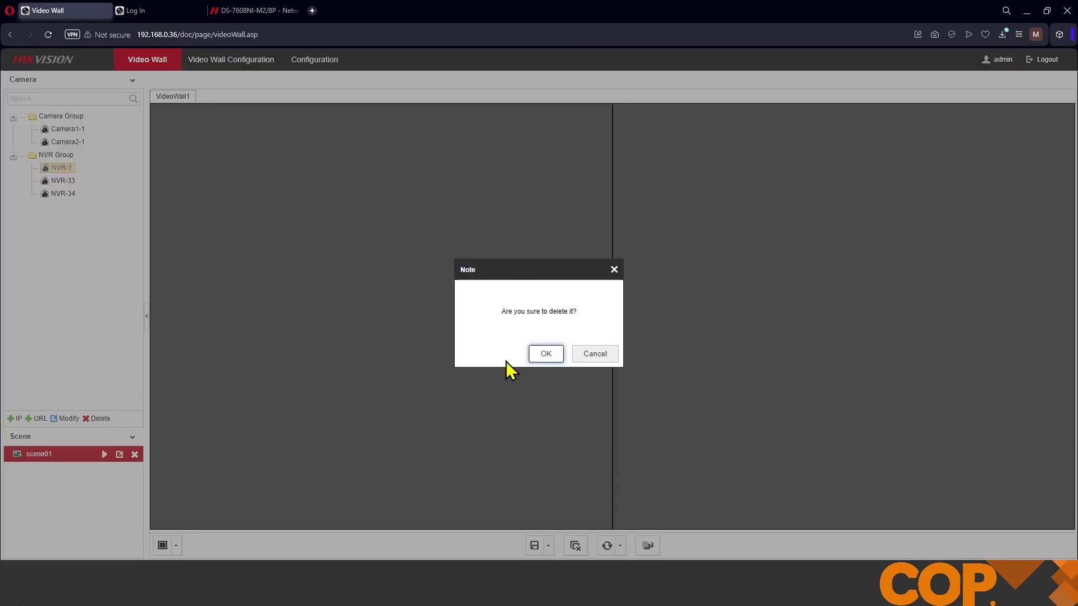
click(537, 357)
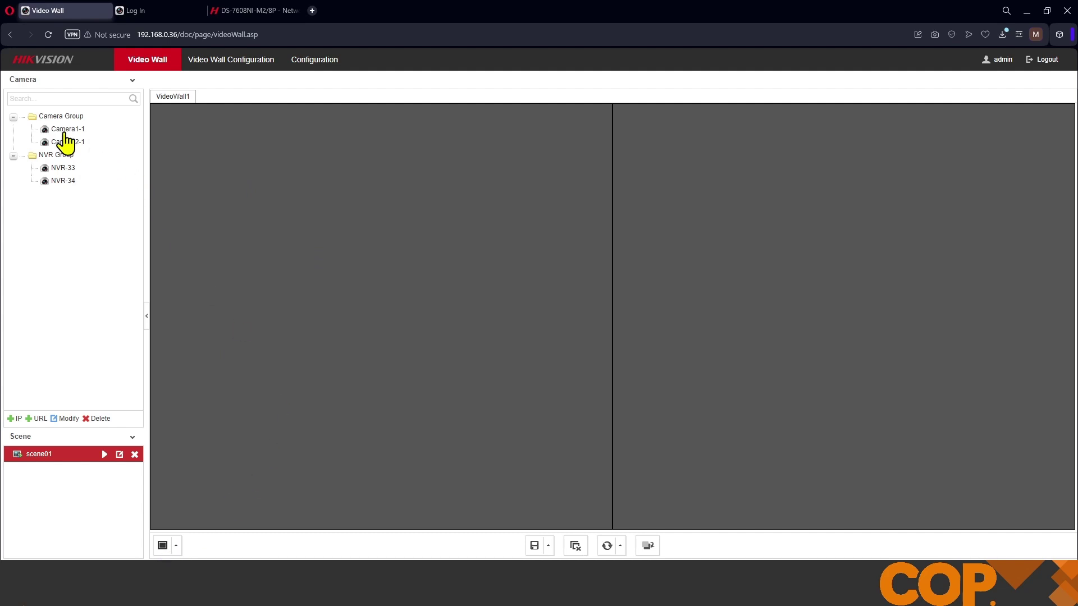
Step: Put Camera1-1 on the left monitor, split it into 2 windows, and add Camera2-1
drag(63, 129, 307, 227)
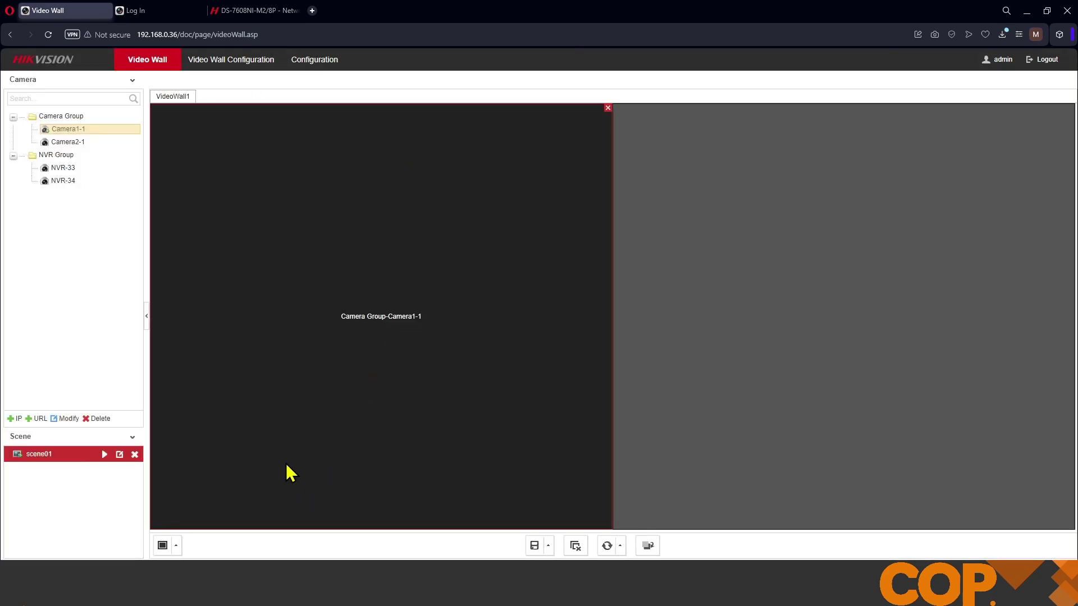
click(177, 546)
click(180, 529)
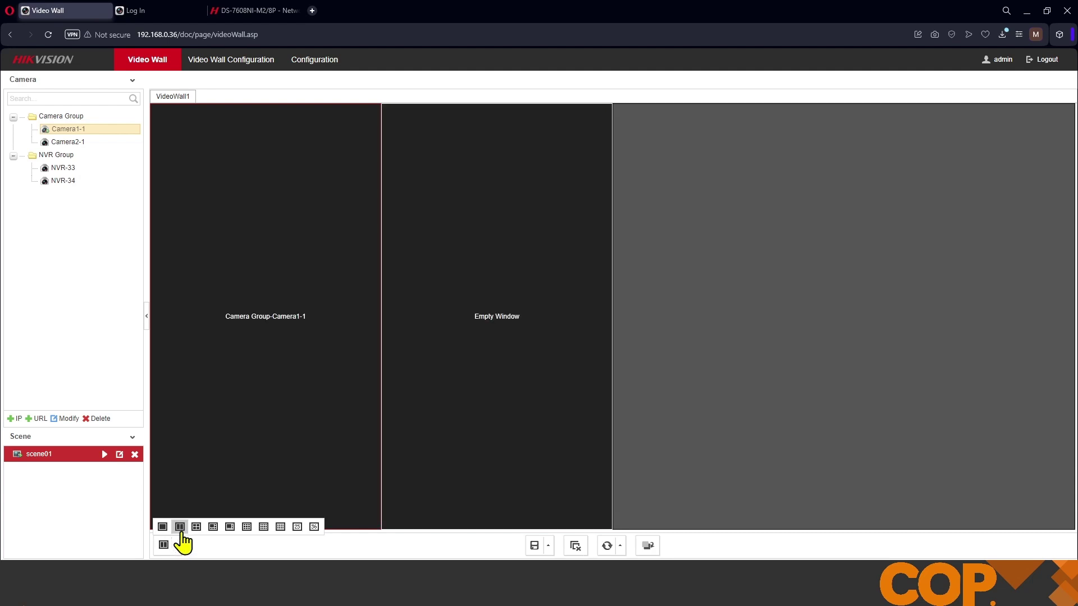
drag(69, 146, 488, 291)
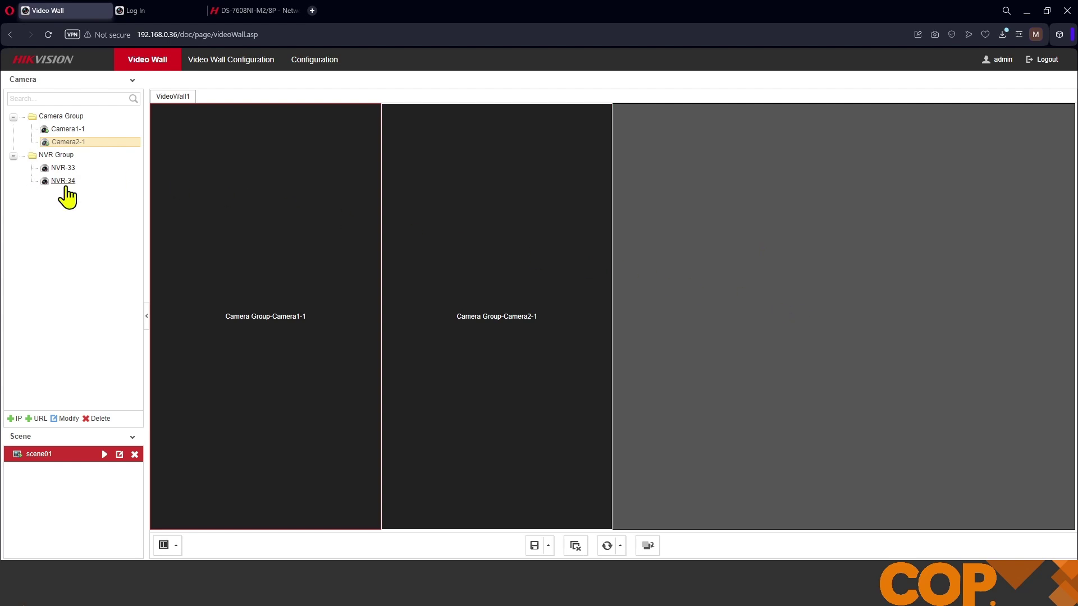
Step: Place camera NVR-34 from the NVR Group onto the right BNC monitor and select its window
drag(65, 182, 801, 220)
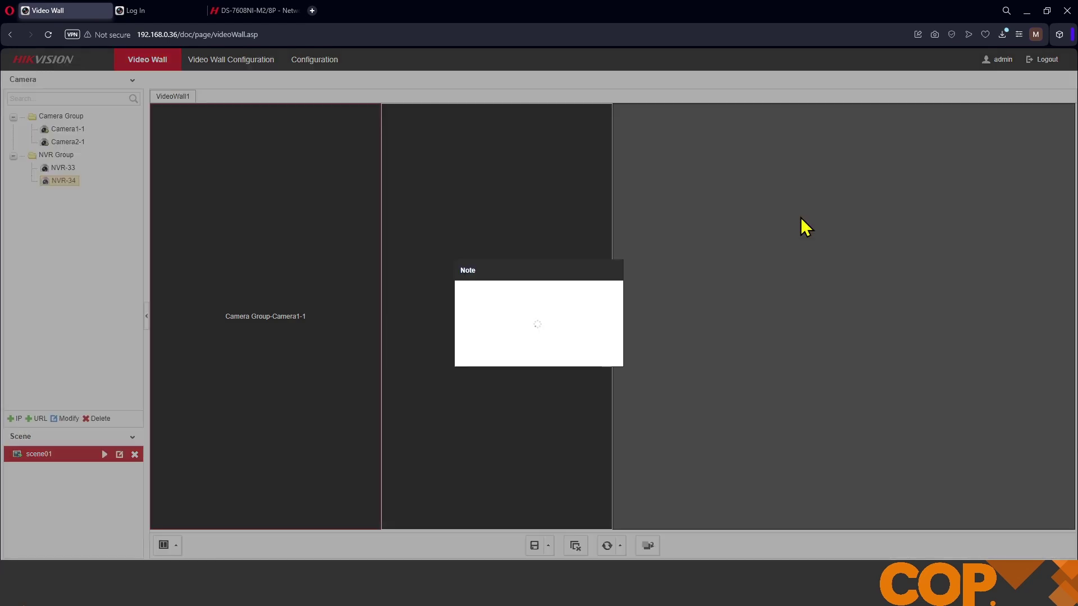
click(805, 301)
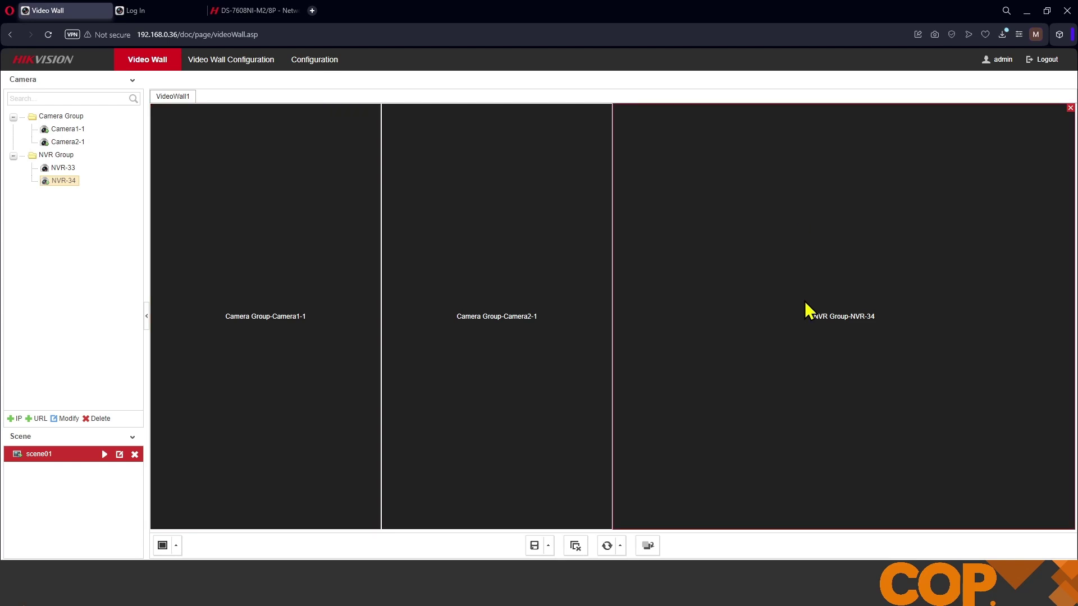
click(176, 547)
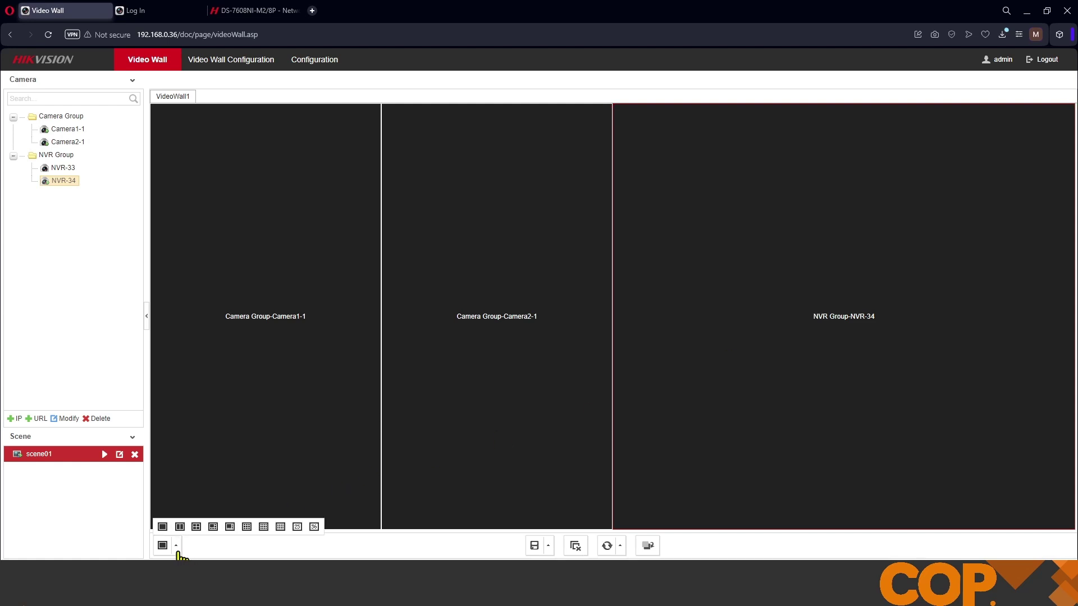
click(281, 528)
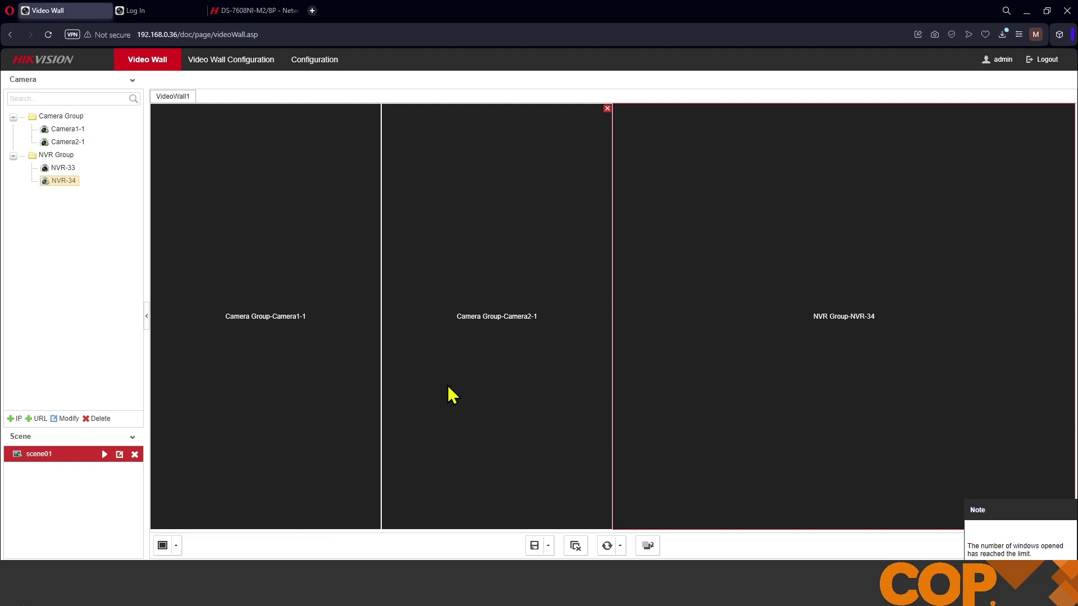